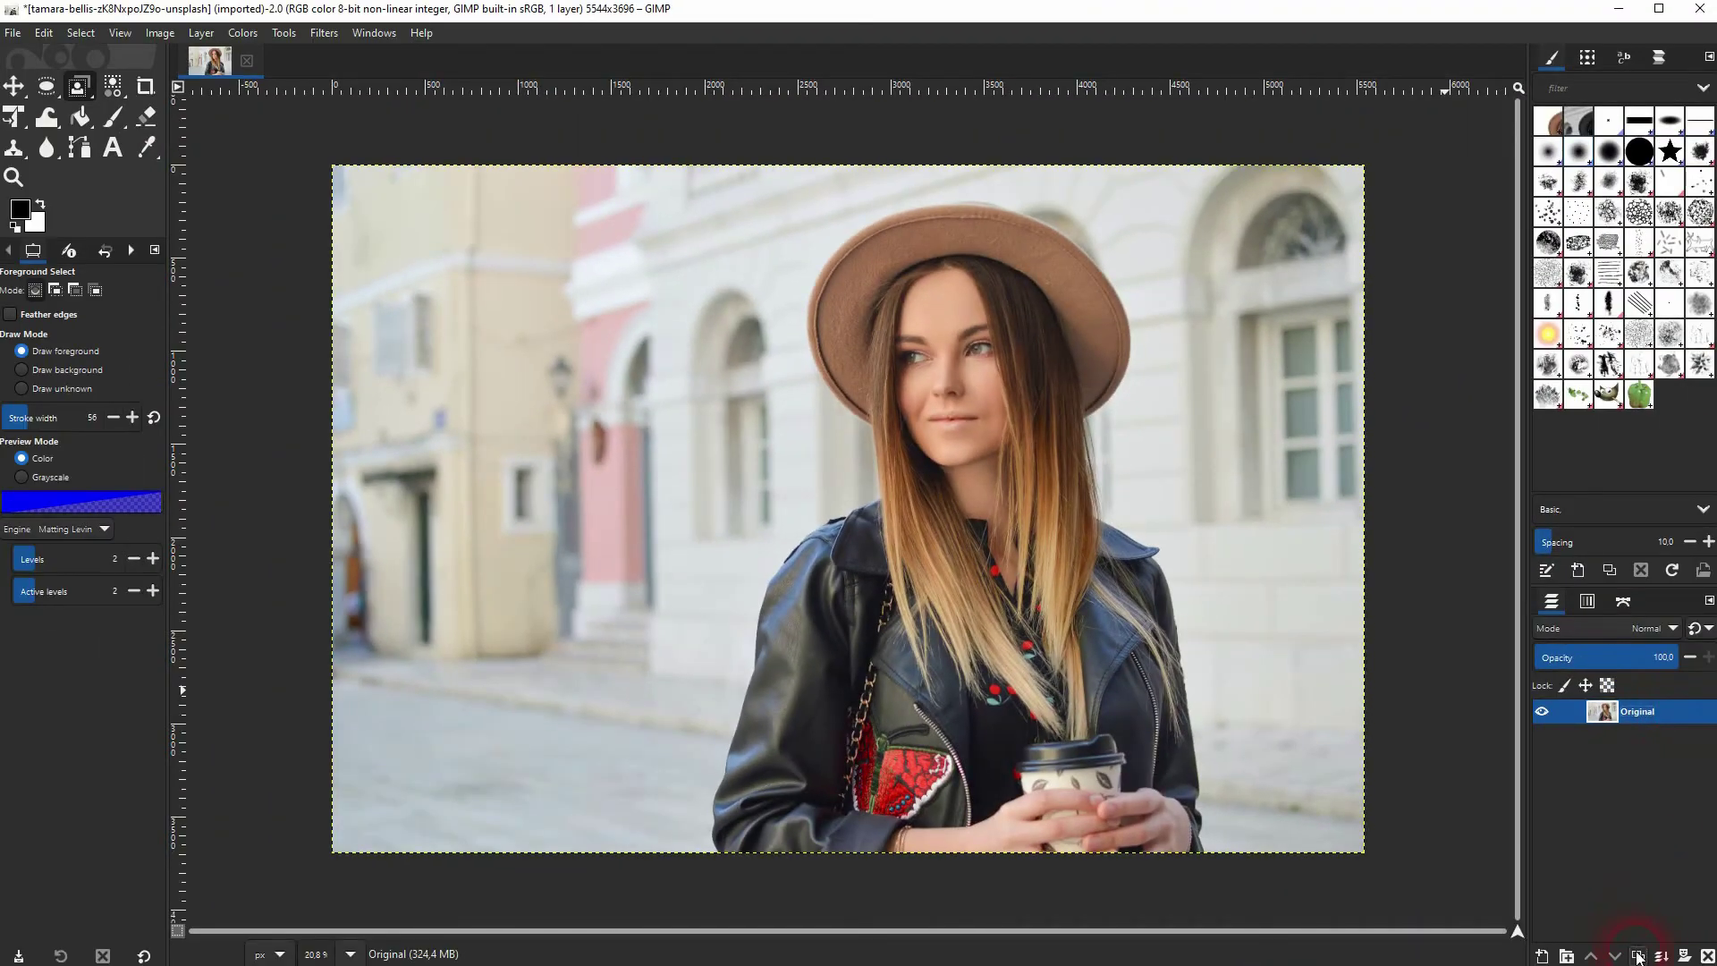
Add an alpha channel to the 'Original copy' layer so it supports transparency.
{"action": "right_click", "coordinate": [1665, 708]}
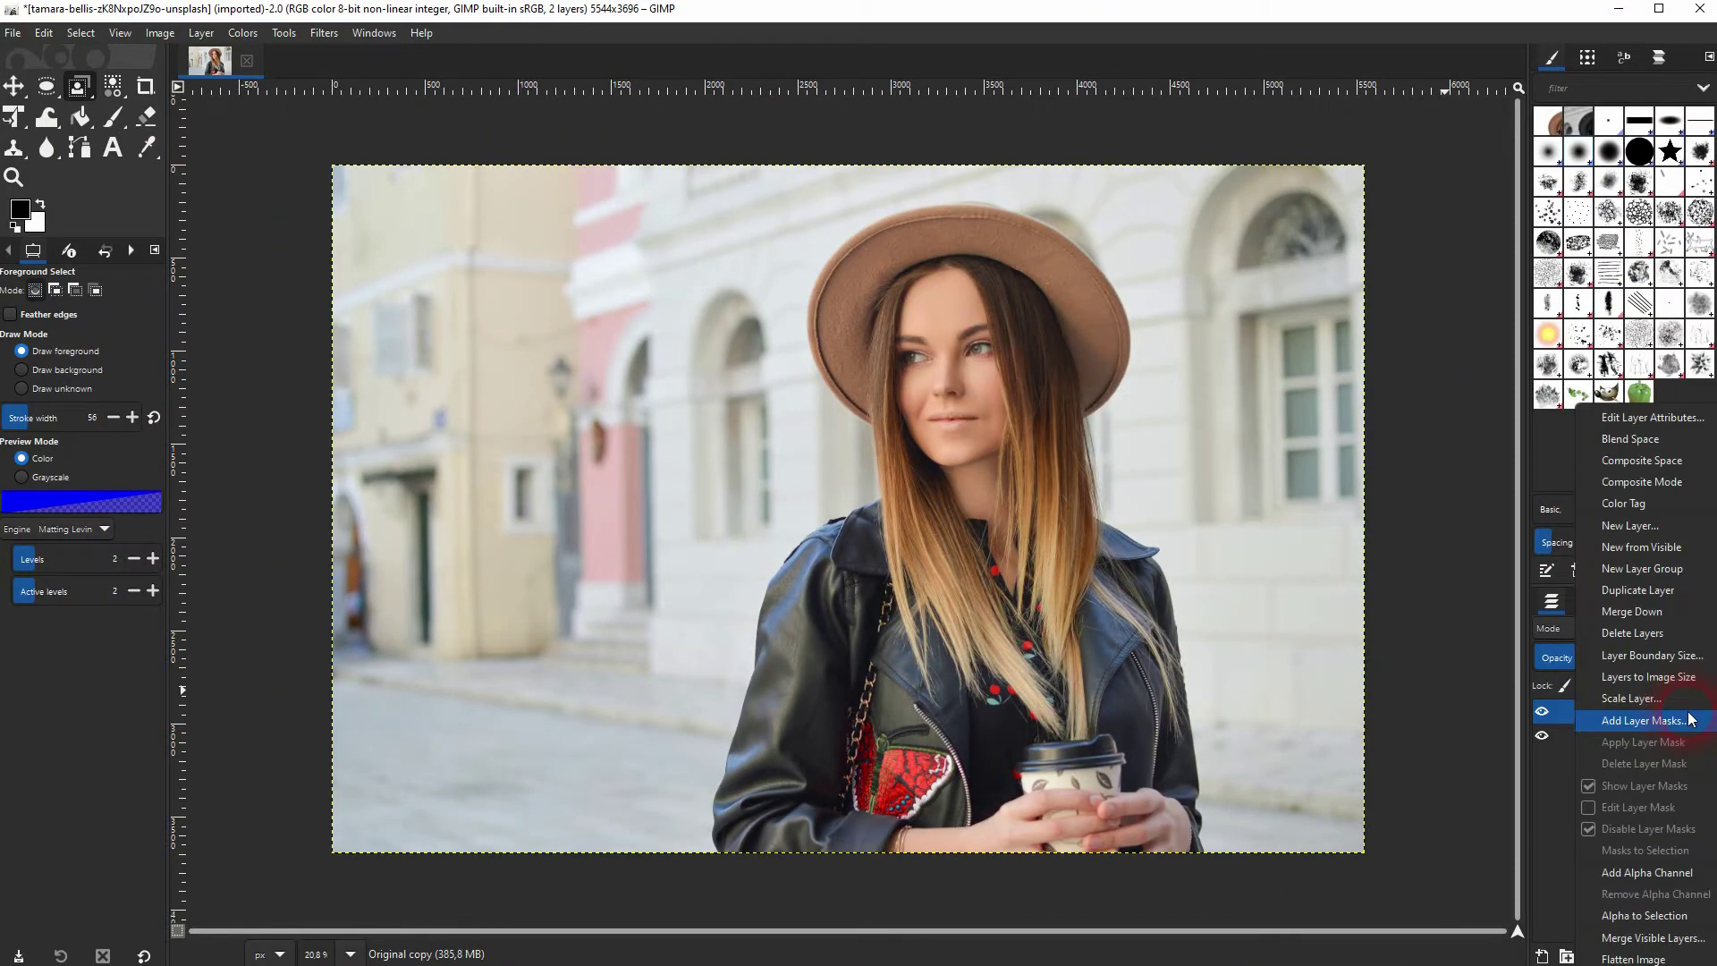
{"action": "left_click", "coordinate": [1670, 871]}
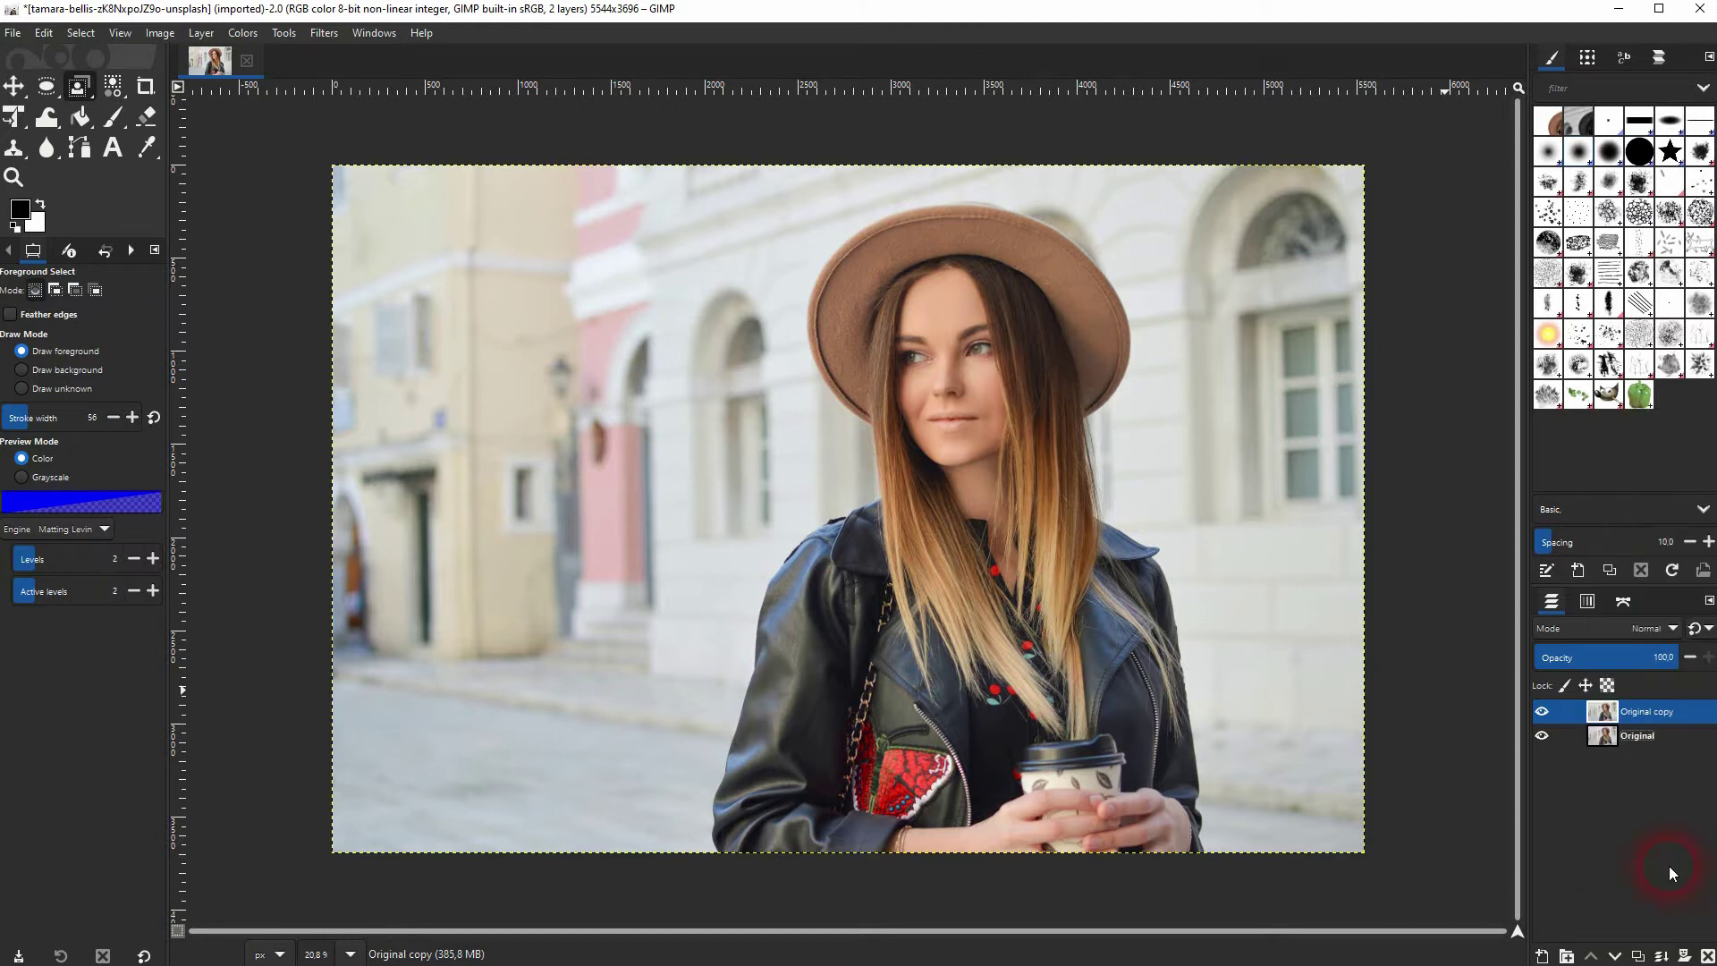
{"action": "right_click", "coordinate": [1681, 713]}
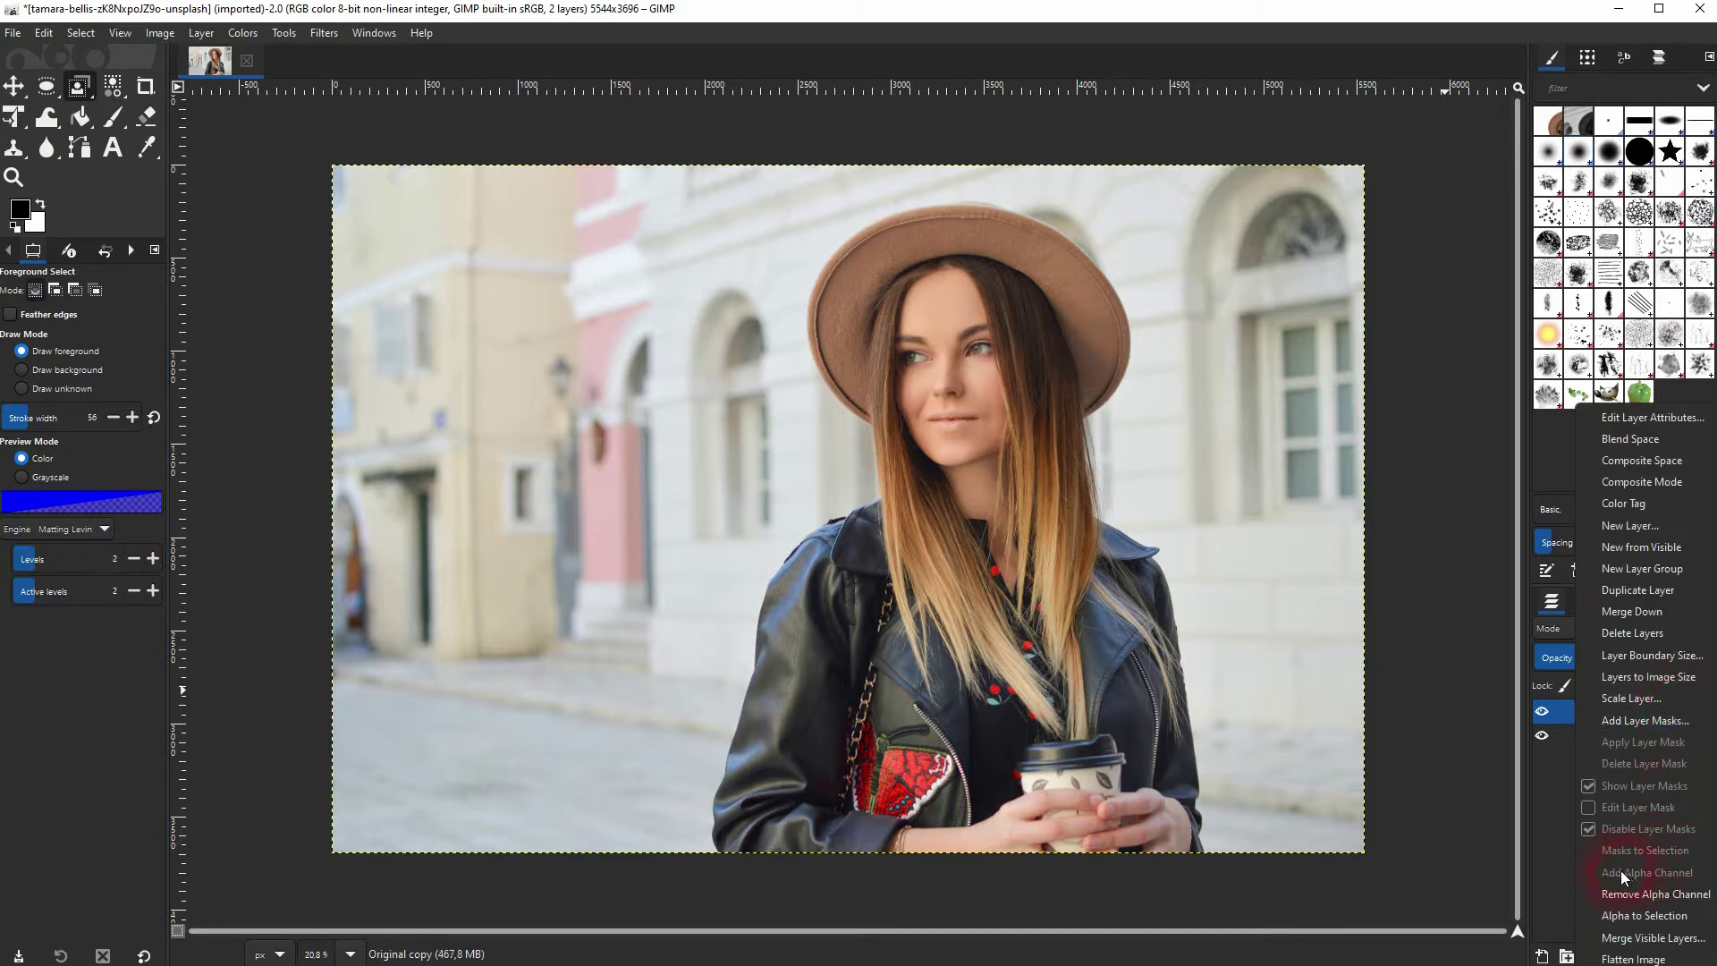
{"action": "left_click", "coordinate": [1575, 840]}
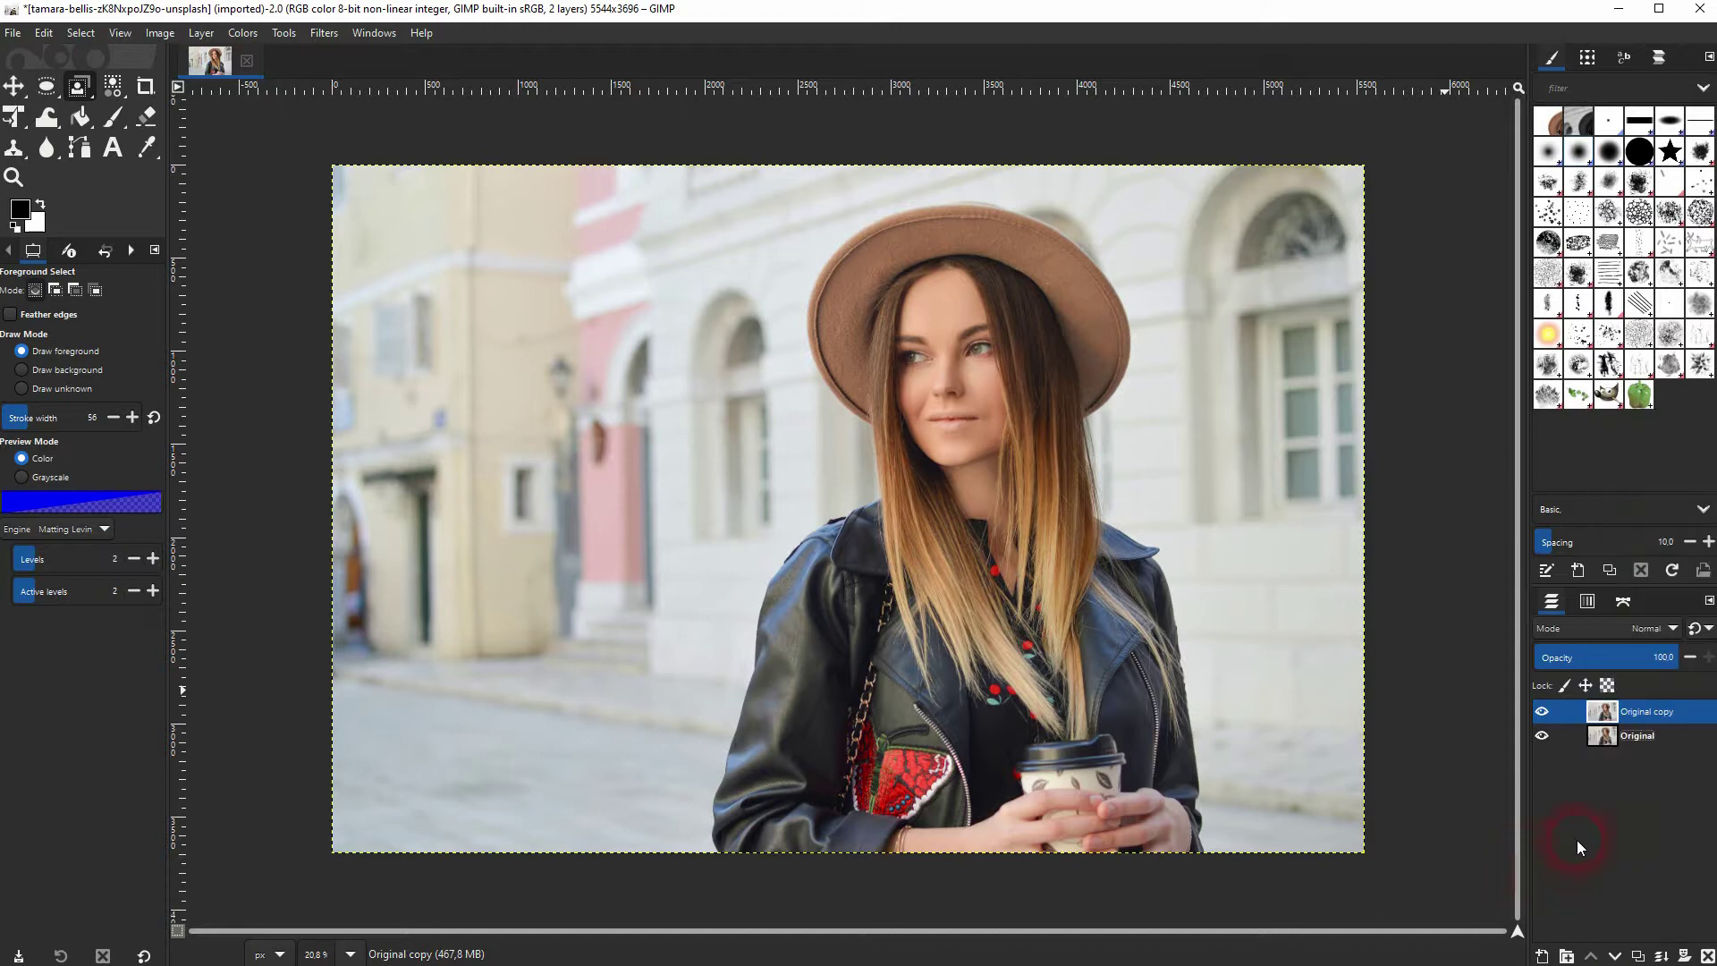
With Foreground Select, trace a rough closed outline around the woman and her hat.
{"action": "mouse_move", "coordinate": [78, 101]}
{"action": "left_mouse_down"}
{"action": "mouse_move", "coordinate": [138, 121]}
{"action": "mouse_move", "coordinate": [145, 90]}
{"action": "mouse_move", "coordinate": [125, 94]}
{"action": "mouse_move", "coordinate": [207, 148]}
{"action": "left_mouse_up"}
{"action": "left_click", "coordinate": [729, 877]}
{"action": "mouse_move", "coordinate": [715, 842]}
{"action": "left_mouse_down"}
{"action": "mouse_move", "coordinate": [705, 805]}
{"action": "mouse_move", "coordinate": [752, 571]}
{"action": "mouse_move", "coordinate": [809, 508]}
{"action": "mouse_move", "coordinate": [864, 489]}
{"action": "mouse_move", "coordinate": [860, 452]}
{"action": "mouse_move", "coordinate": [798, 367]}
{"action": "mouse_move", "coordinate": [784, 277]}
{"action": "mouse_move", "coordinate": [836, 210]}
{"action": "mouse_move", "coordinate": [947, 168]}
{"action": "mouse_move", "coordinate": [1055, 194]}
{"action": "mouse_move", "coordinate": [1117, 234]}
{"action": "mouse_move", "coordinate": [1157, 295]}
{"action": "mouse_move", "coordinate": [1158, 372]}
{"action": "mouse_move", "coordinate": [1107, 474]}
{"action": "mouse_move", "coordinate": [1198, 608]}
{"action": "mouse_move", "coordinate": [1232, 869]}
{"action": "left_mouse_up"}
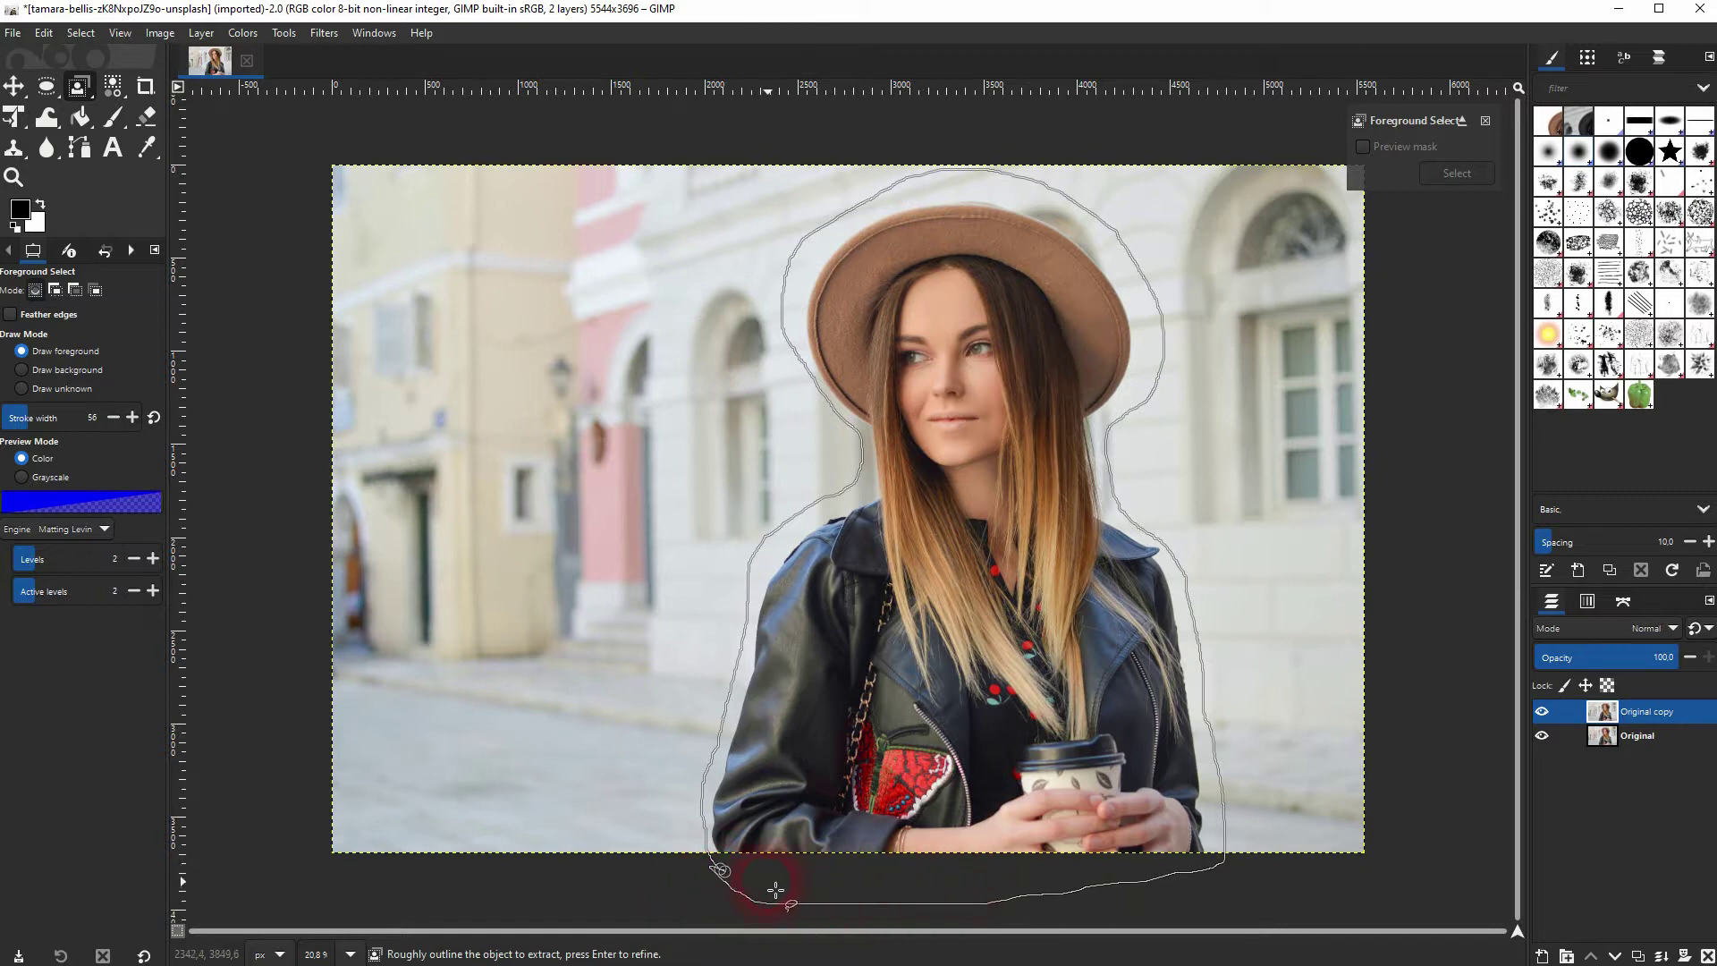
{"action": "left_click", "coordinate": [722, 872]}
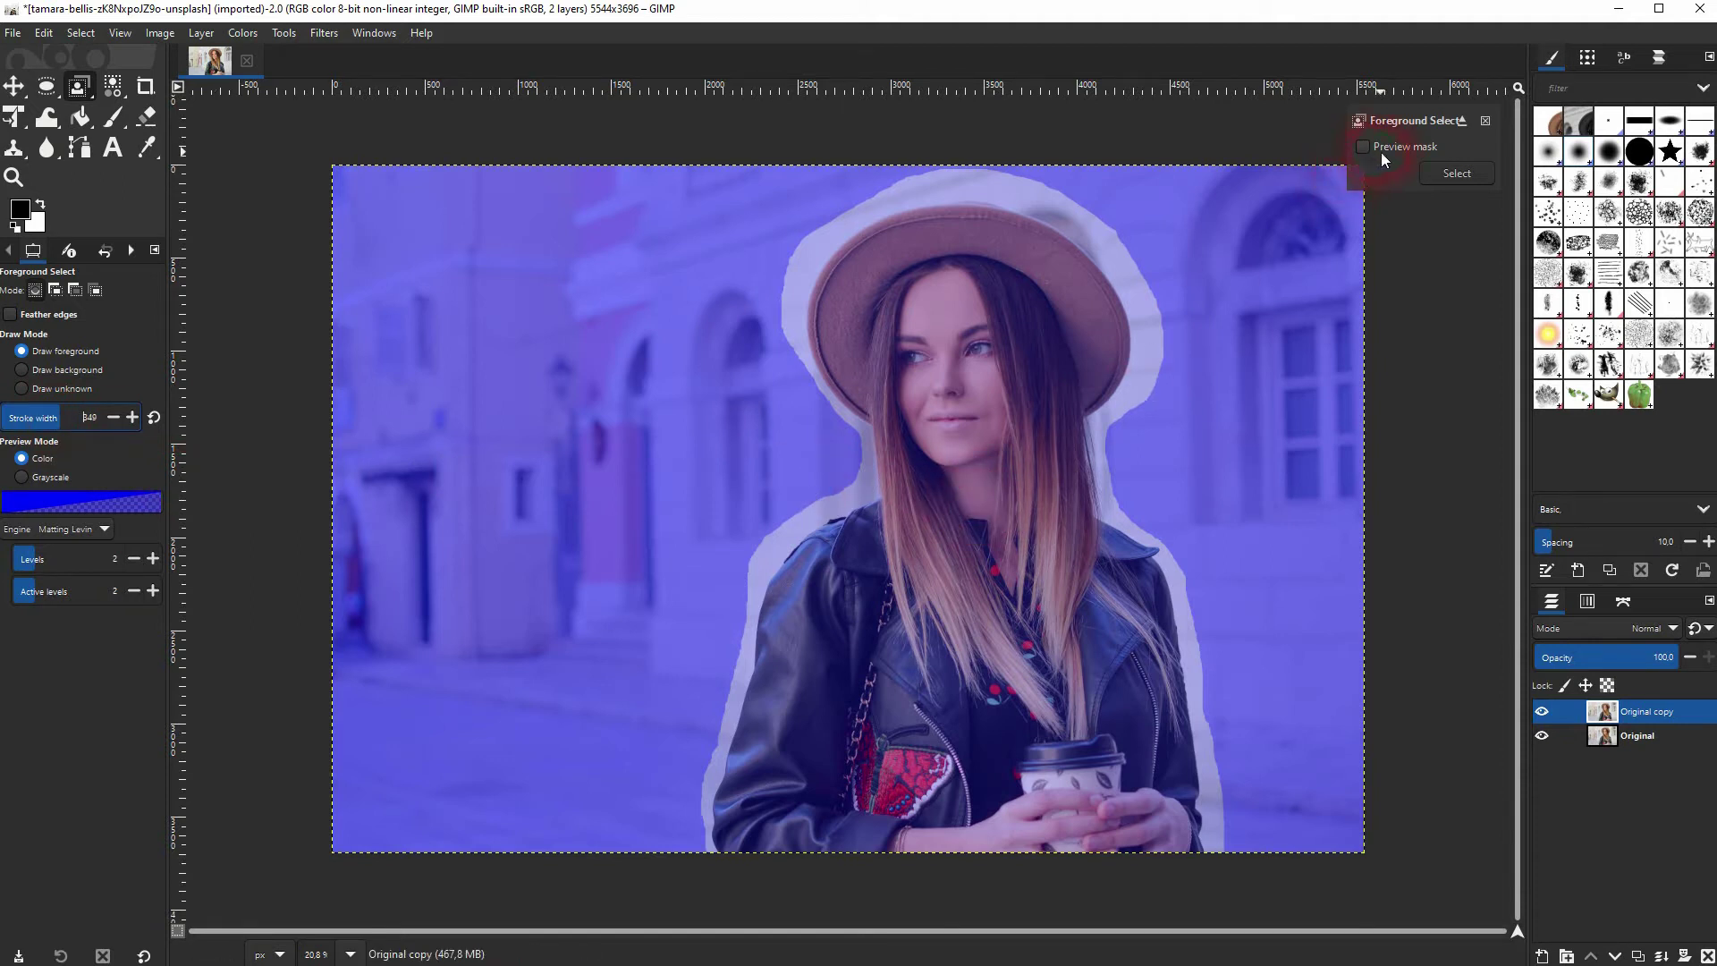
Paint foreground strokes over the woman's face, hair, chest and hat brim.
{"action": "mouse_move", "coordinate": [905, 288]}
{"action": "left_mouse_down"}
{"action": "mouse_move", "coordinate": [956, 478]}
{"action": "mouse_move", "coordinate": [935, 535]}
{"action": "mouse_move", "coordinate": [840, 614]}
{"action": "mouse_move", "coordinate": [779, 854]}
{"action": "mouse_move", "coordinate": [955, 582]}
{"action": "mouse_move", "coordinate": [919, 588]}
{"action": "mouse_move", "coordinate": [841, 720]}
{"action": "left_mouse_up"}
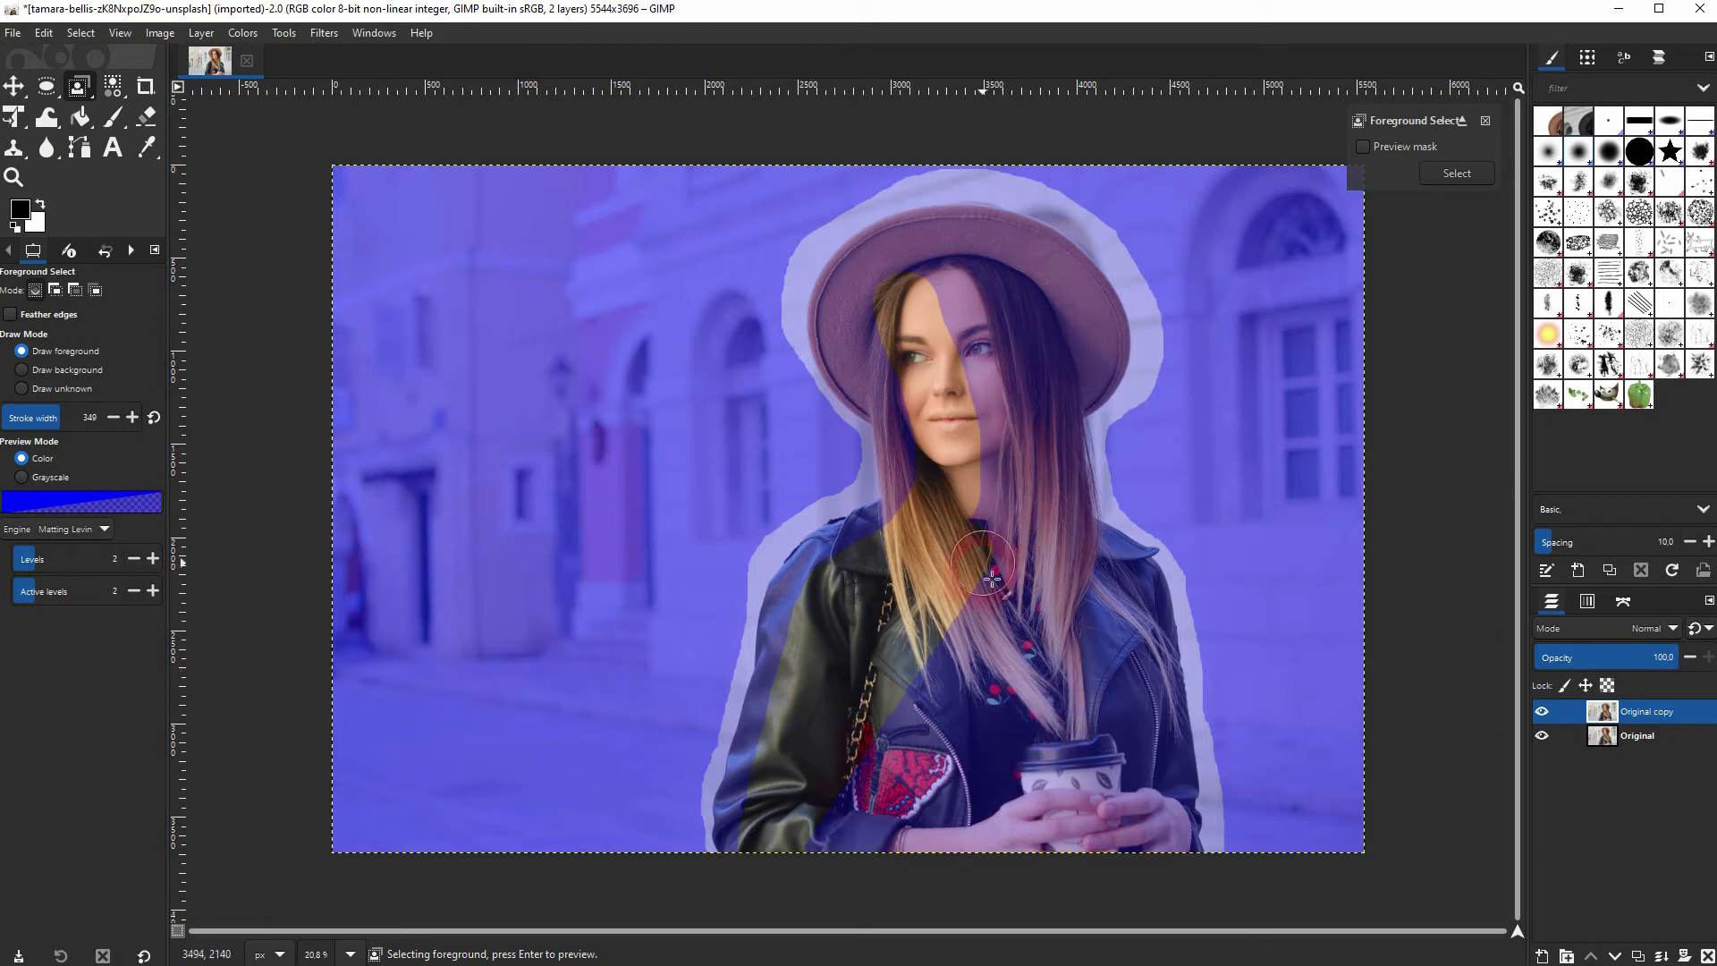
{"action": "mouse_move", "coordinate": [991, 578]}
{"action": "left_mouse_down"}
{"action": "mouse_move", "coordinate": [977, 587]}
{"action": "mouse_move", "coordinate": [935, 268]}
{"action": "mouse_move", "coordinate": [992, 364]}
{"action": "mouse_move", "coordinate": [1031, 510]}
{"action": "mouse_move", "coordinate": [1022, 645]}
{"action": "left_mouse_up"}
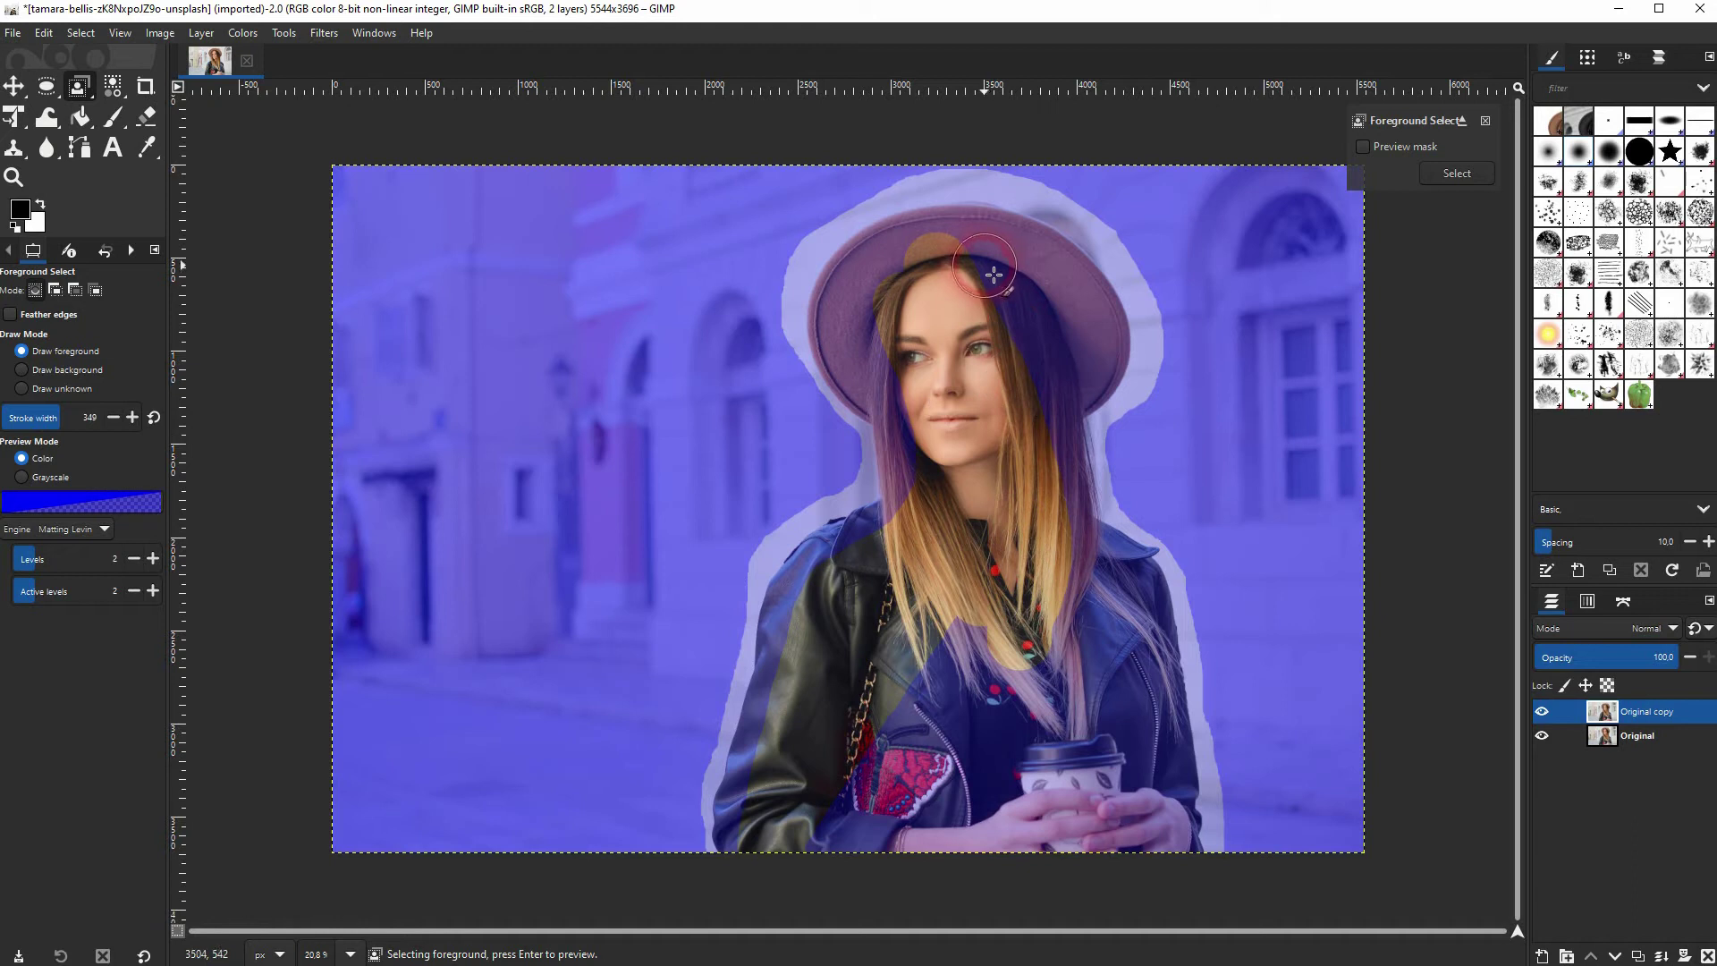
{"action": "mouse_move", "coordinate": [993, 274]}
{"action": "left_mouse_down"}
{"action": "mouse_move", "coordinate": [975, 263]}
{"action": "mouse_move", "coordinate": [1028, 342]}
{"action": "mouse_move", "coordinate": [1077, 537]}
{"action": "mouse_move", "coordinate": [1074, 669]}
{"action": "left_mouse_up"}
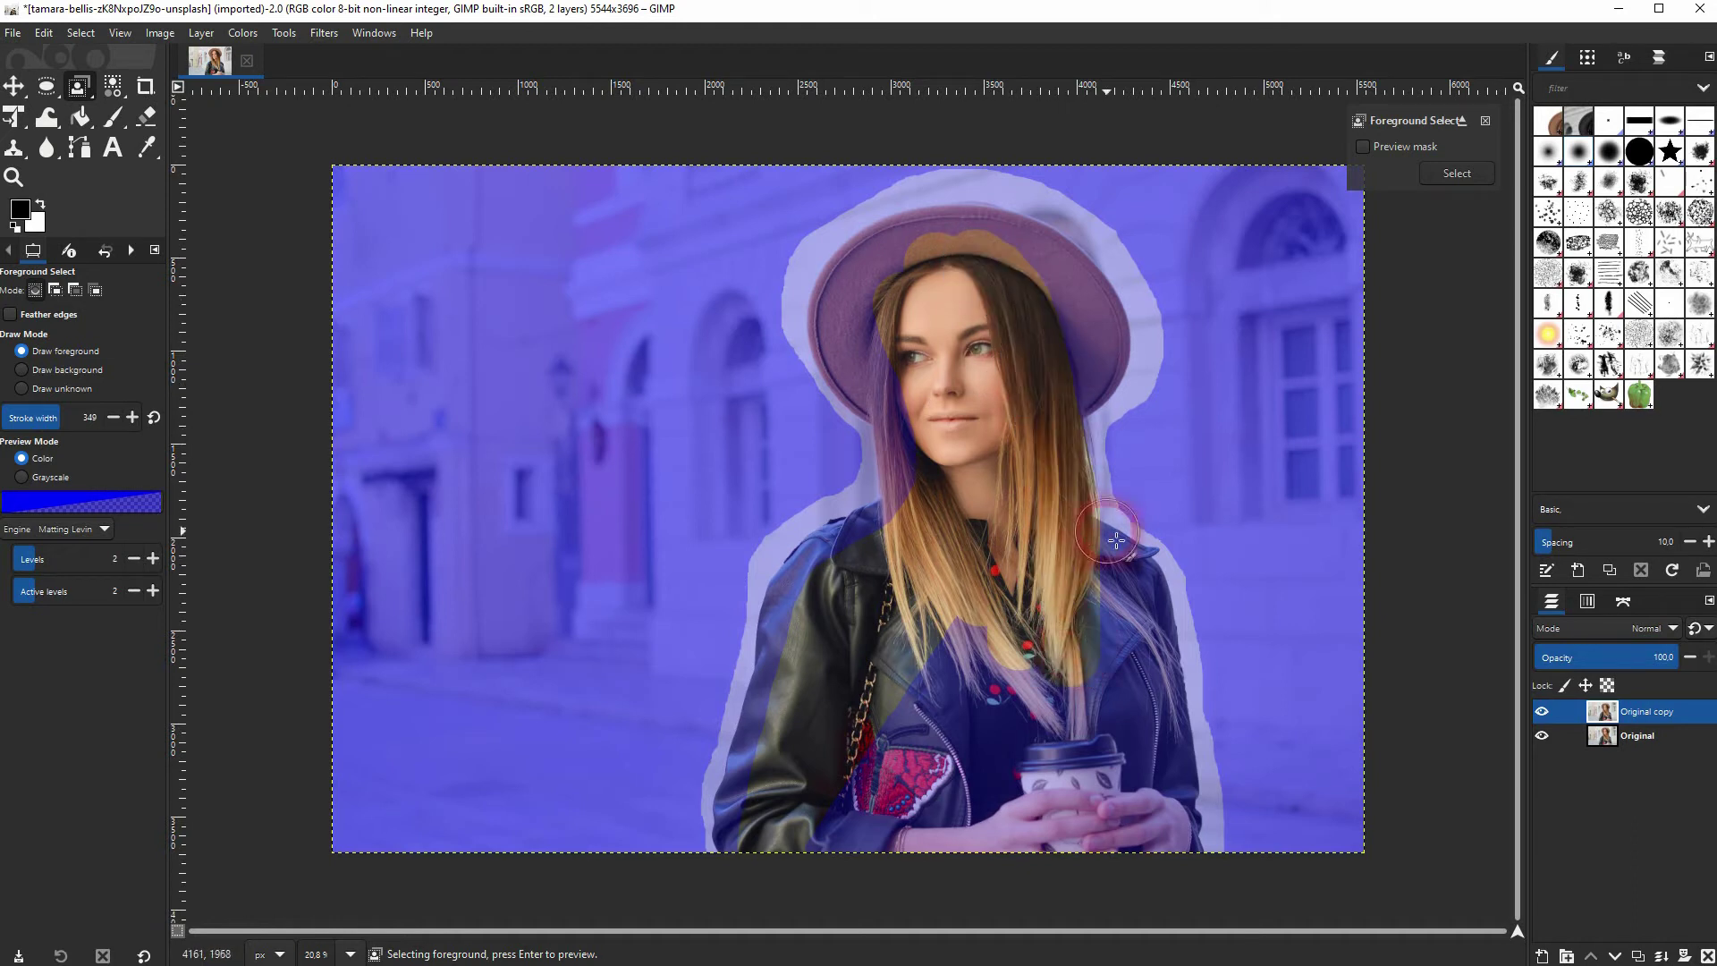
{"action": "scroll", "coordinate": [1116, 540], "scroll_direction": "up", "scroll_amount": 10}
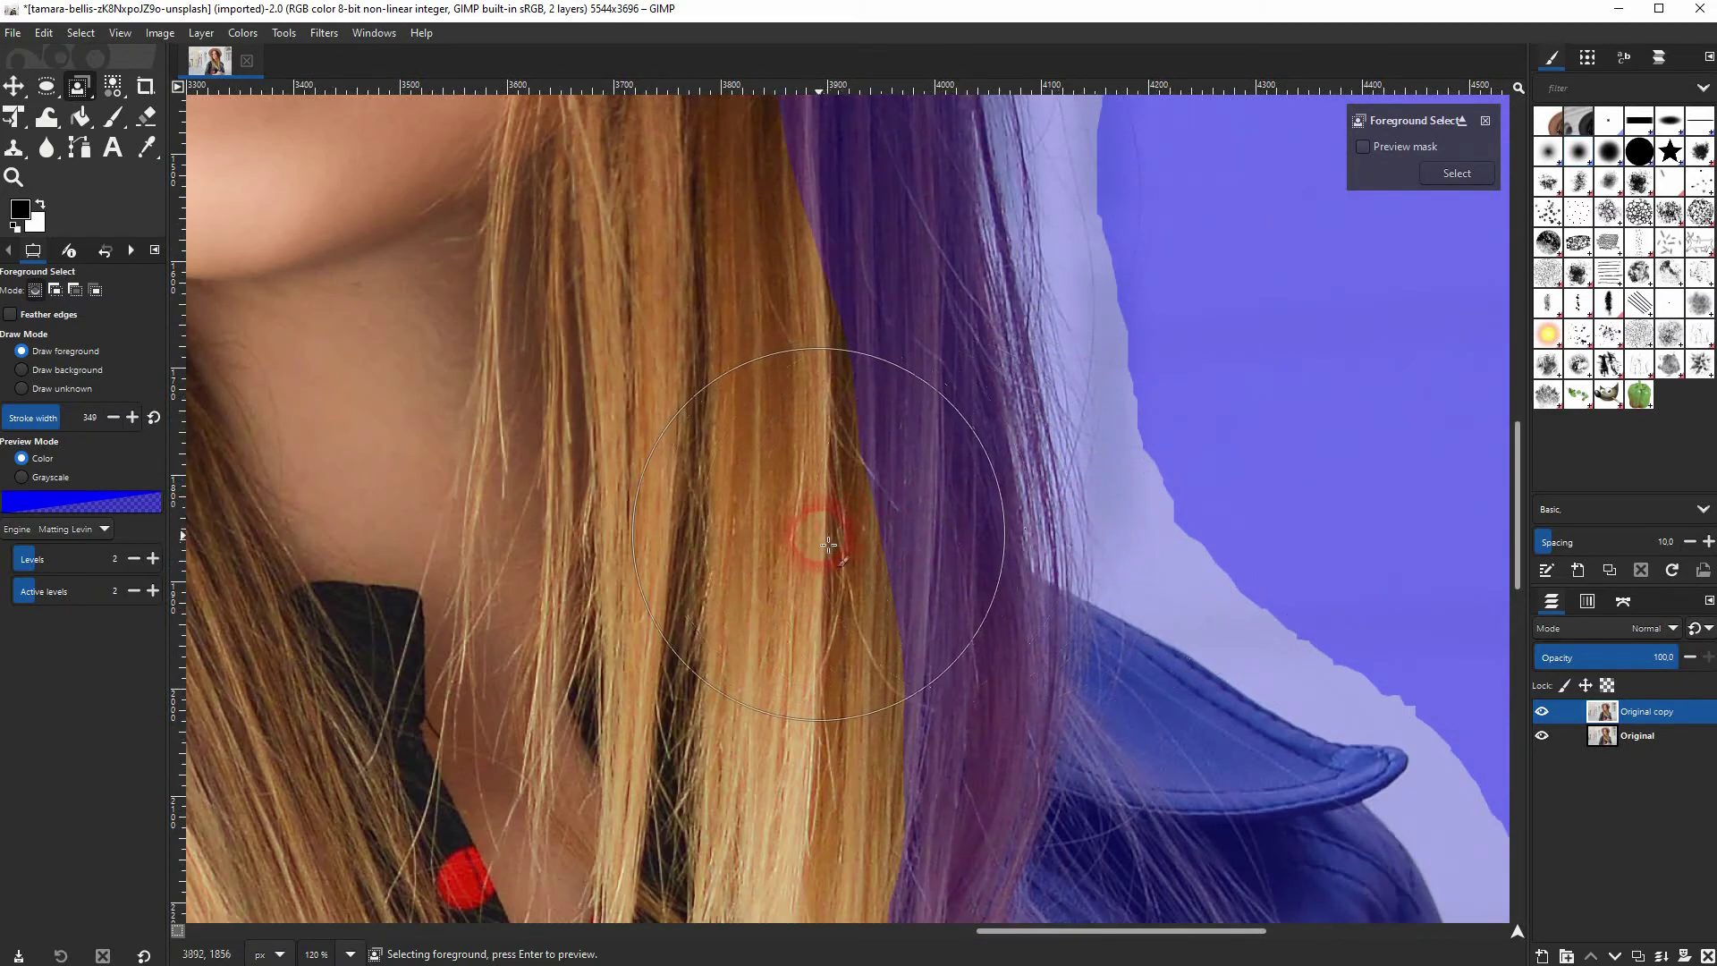
{"action": "scroll", "coordinate": [828, 545], "scroll_direction": "down", "scroll_amount": 6}
{"action": "left_click_drag", "start_coordinate": [807, 529], "coordinate": [800, 335]}
Add more foreground strokes over the remaining hair and body areas.
{"action": "scroll", "coordinate": [920, 394], "scroll_direction": "up", "scroll_amount": 2}
{"action": "scroll", "coordinate": [920, 395], "scroll_direction": "left", "scroll_amount": 1}
{"action": "mouse_move", "coordinate": [920, 394]}
{"action": "left_mouse_down"}
{"action": "mouse_move", "coordinate": [820, 222]}
{"action": "mouse_move", "coordinate": [498, 238]}
{"action": "left_mouse_up"}
{"action": "left_click_drag", "start_coordinate": [836, 442], "coordinate": [796, 287]}
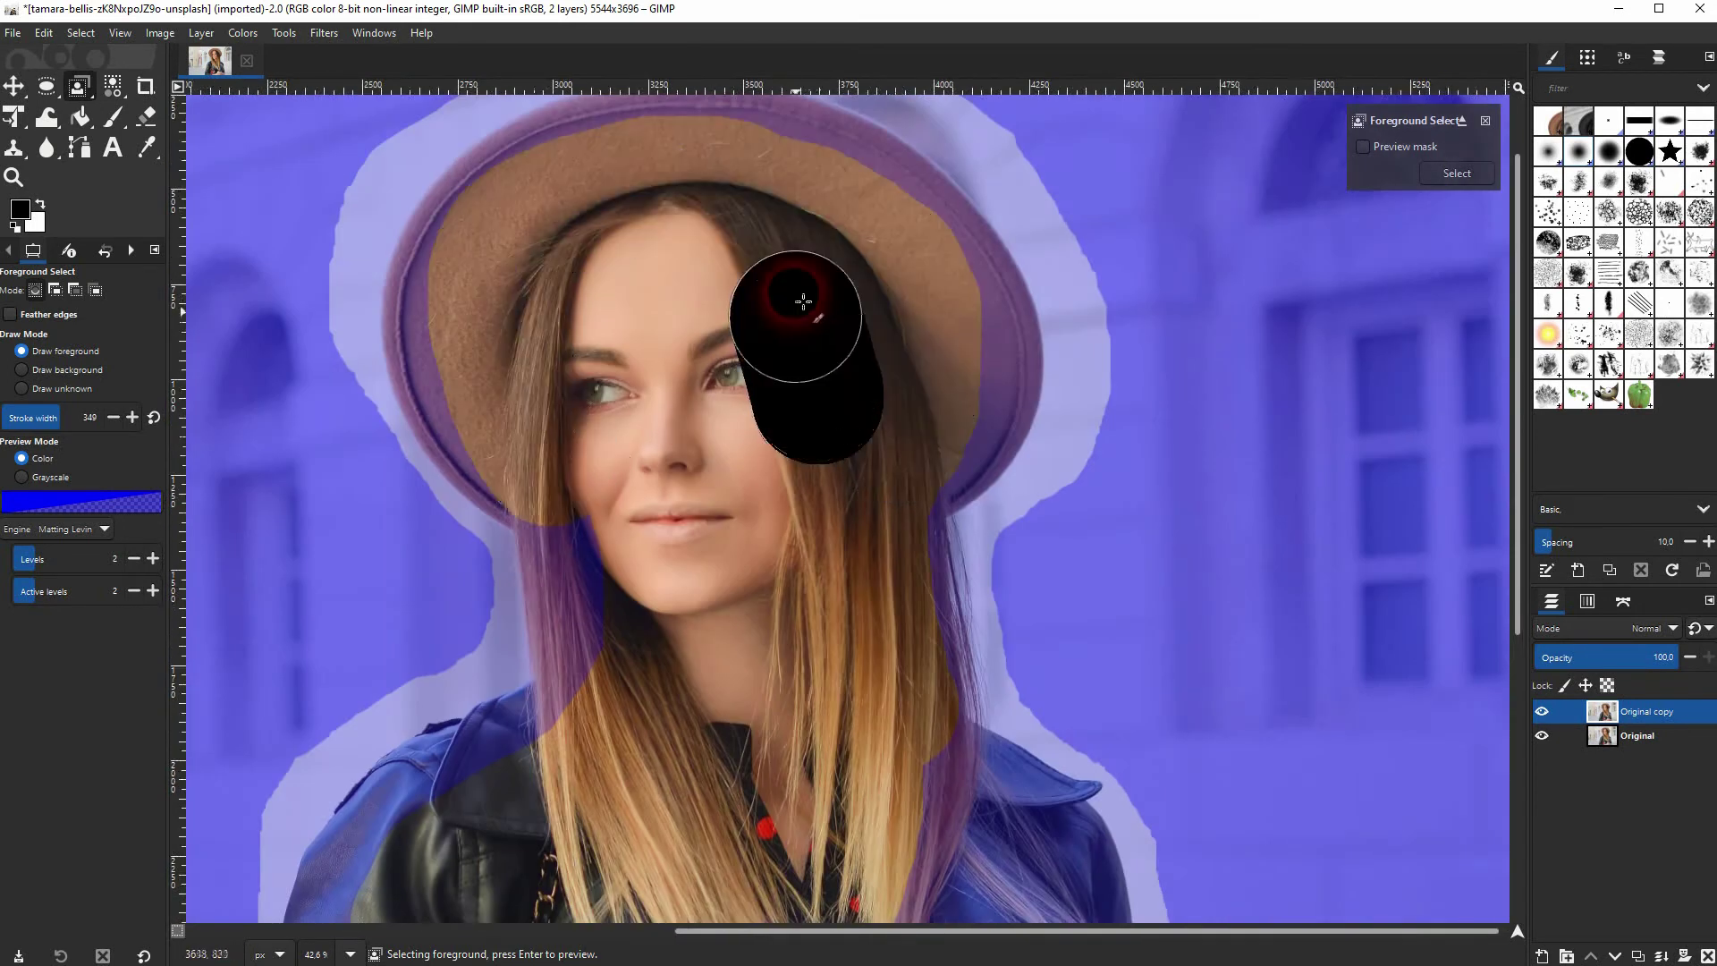
{"action": "left_click_drag", "start_coordinate": [939, 277], "coordinate": [956, 427]}
{"action": "left_click_drag", "start_coordinate": [594, 487], "coordinate": [586, 666]}
{"action": "scroll", "coordinate": [759, 652], "scroll_direction": "down", "scroll_amount": 4}
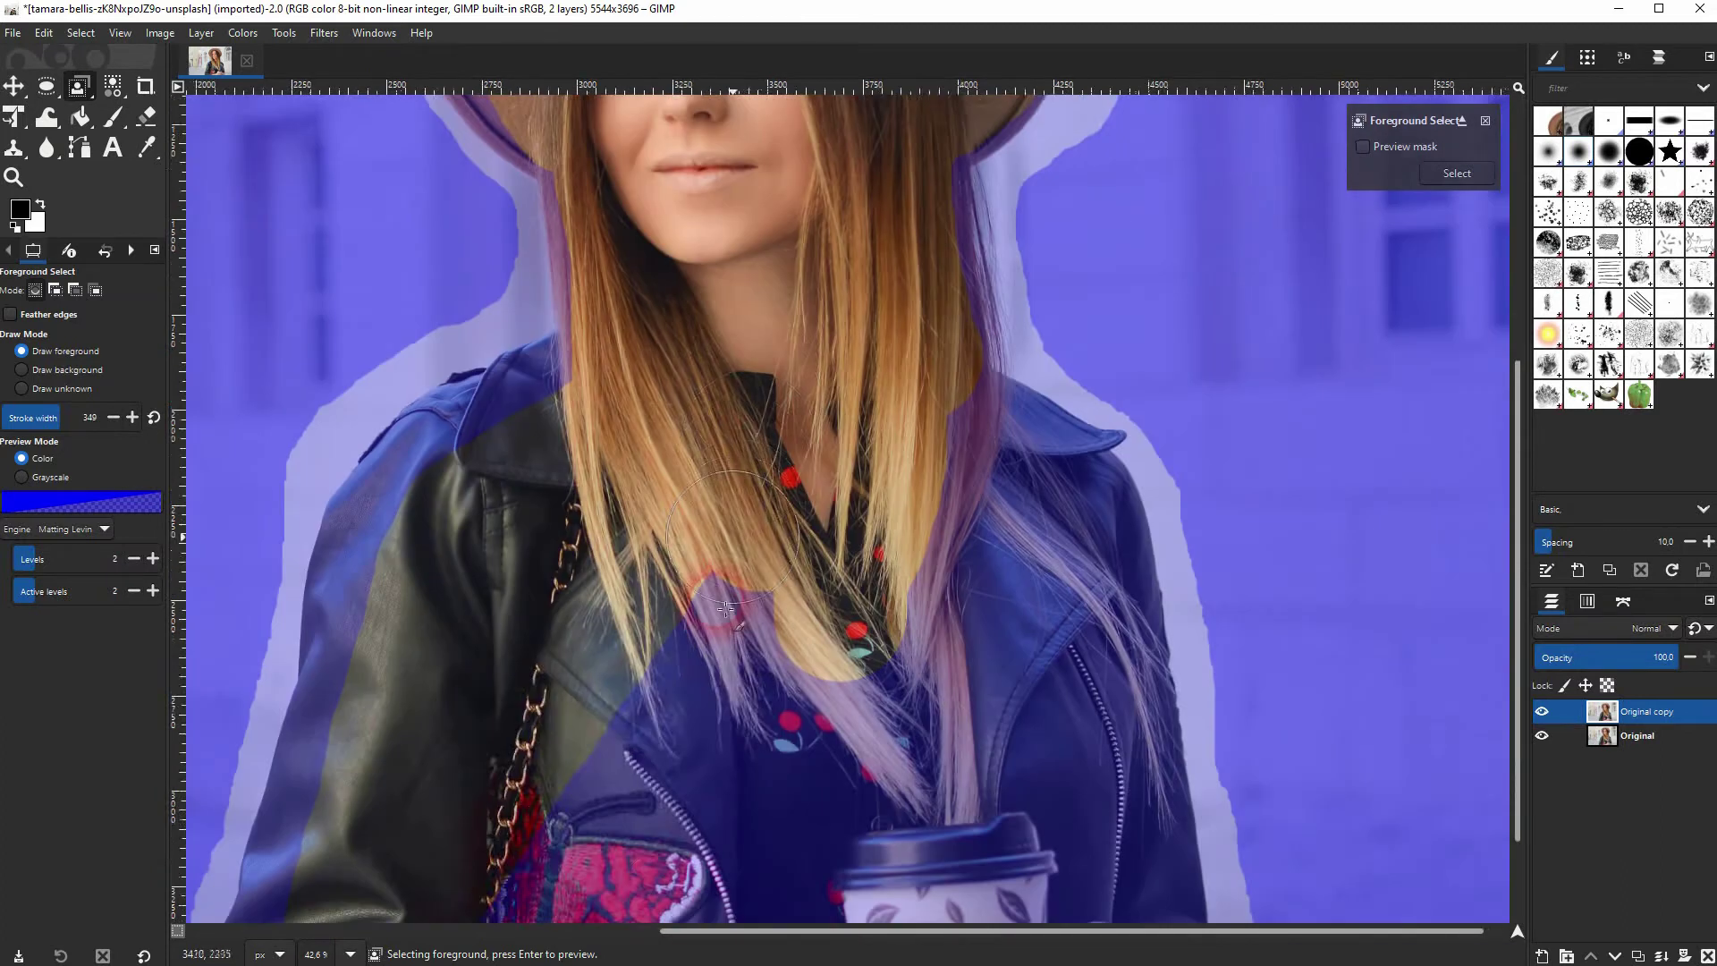
{"action": "mouse_move", "coordinate": [760, 563]}
{"action": "left_mouse_down"}
{"action": "mouse_move", "coordinate": [759, 652]}
{"action": "mouse_move", "coordinate": [851, 710]}
{"action": "mouse_move", "coordinate": [969, 440]}
{"action": "mouse_move", "coordinate": [957, 901]}
{"action": "left_mouse_up"}
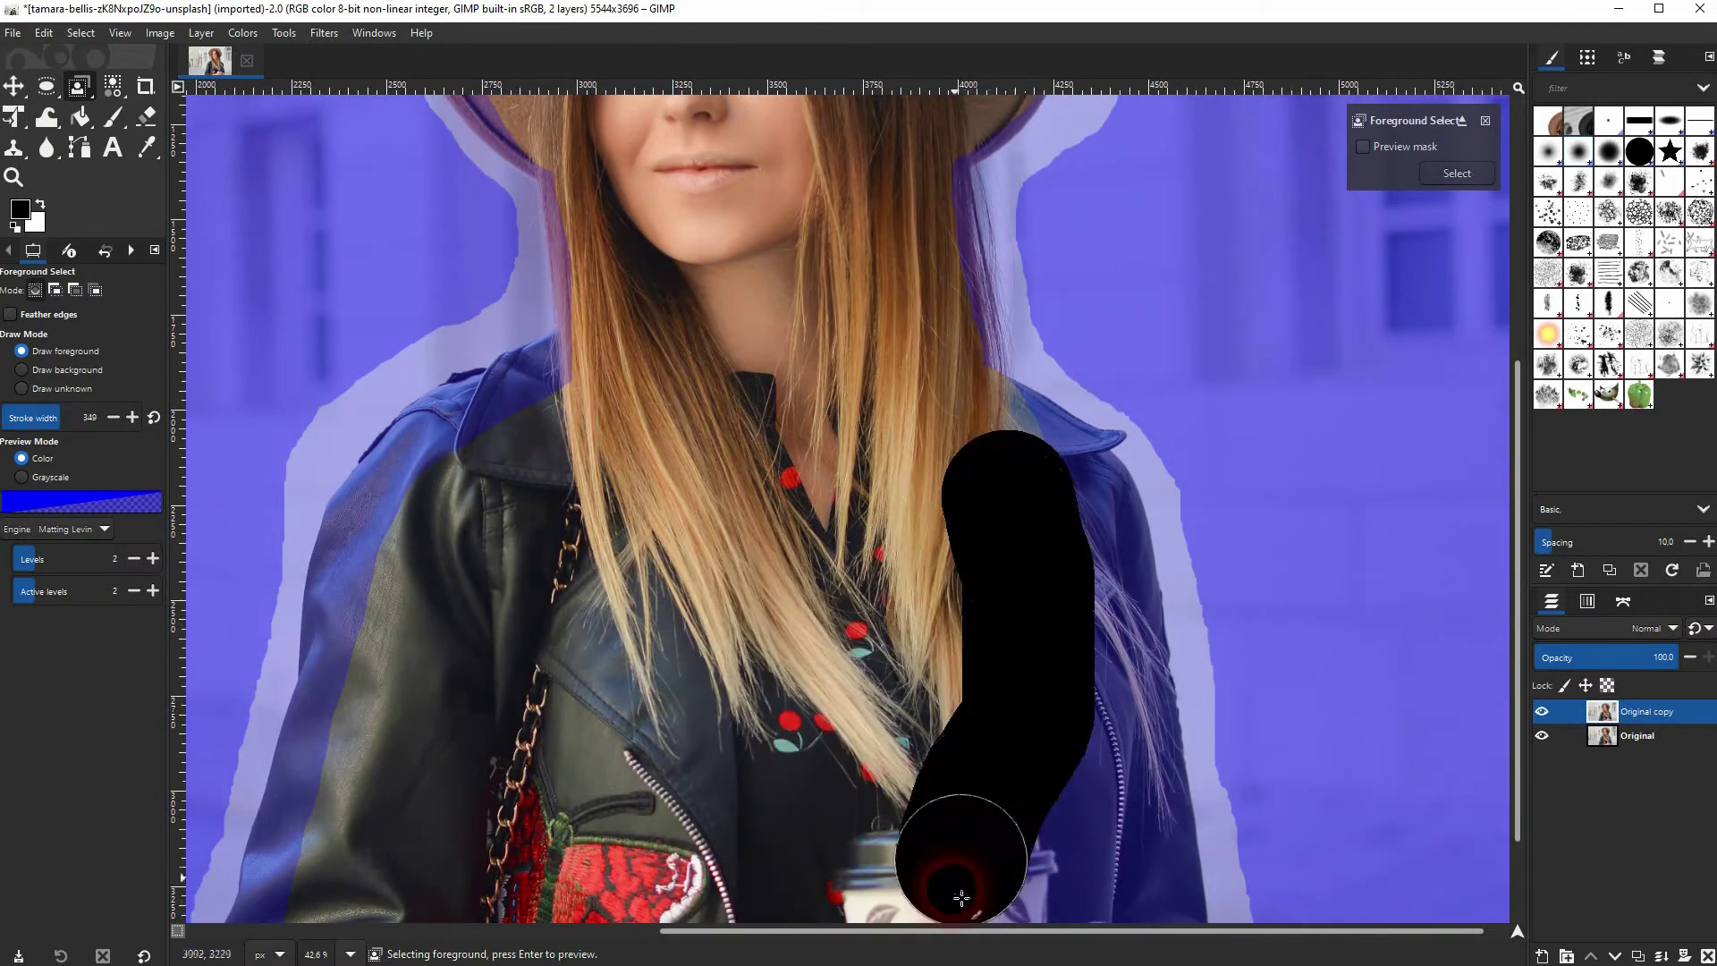
{"action": "scroll", "coordinate": [958, 900], "scroll_direction": "down", "scroll_amount": 4}
{"action": "scroll", "coordinate": [958, 901], "scroll_direction": "right", "scroll_amount": 3}
{"action": "mouse_move", "coordinate": [783, 487]}
{"action": "left_mouse_down"}
{"action": "mouse_move", "coordinate": [708, 608]}
{"action": "mouse_move", "coordinate": [326, 716]}
{"action": "left_mouse_up"}
Mark the cup, hands and right jacket edge as foreground, then recentre the photo.
{"action": "left_click_drag", "start_coordinate": [836, 385], "coordinate": [881, 689]}
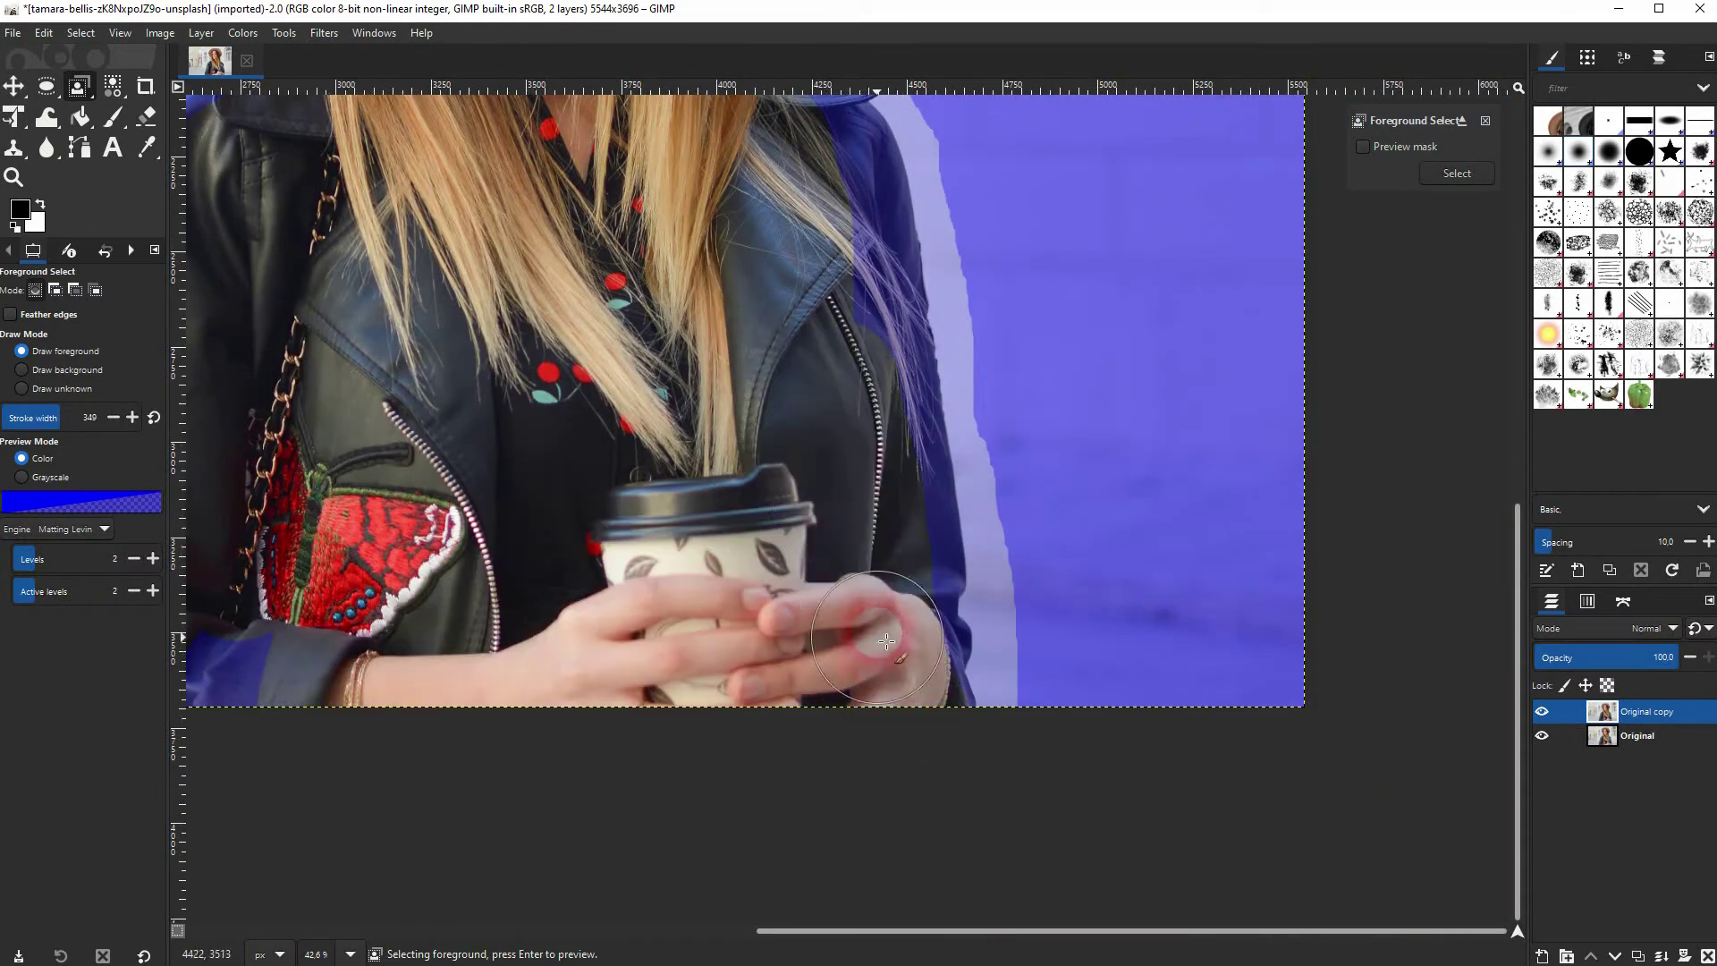
{"action": "left_click_drag", "start_coordinate": [876, 626], "coordinate": [854, 304]}
{"action": "scroll", "coordinate": [912, 632], "scroll_direction": "left", "scroll_amount": 4}
{"action": "left_click_drag", "start_coordinate": [468, 728], "coordinate": [540, 357]}
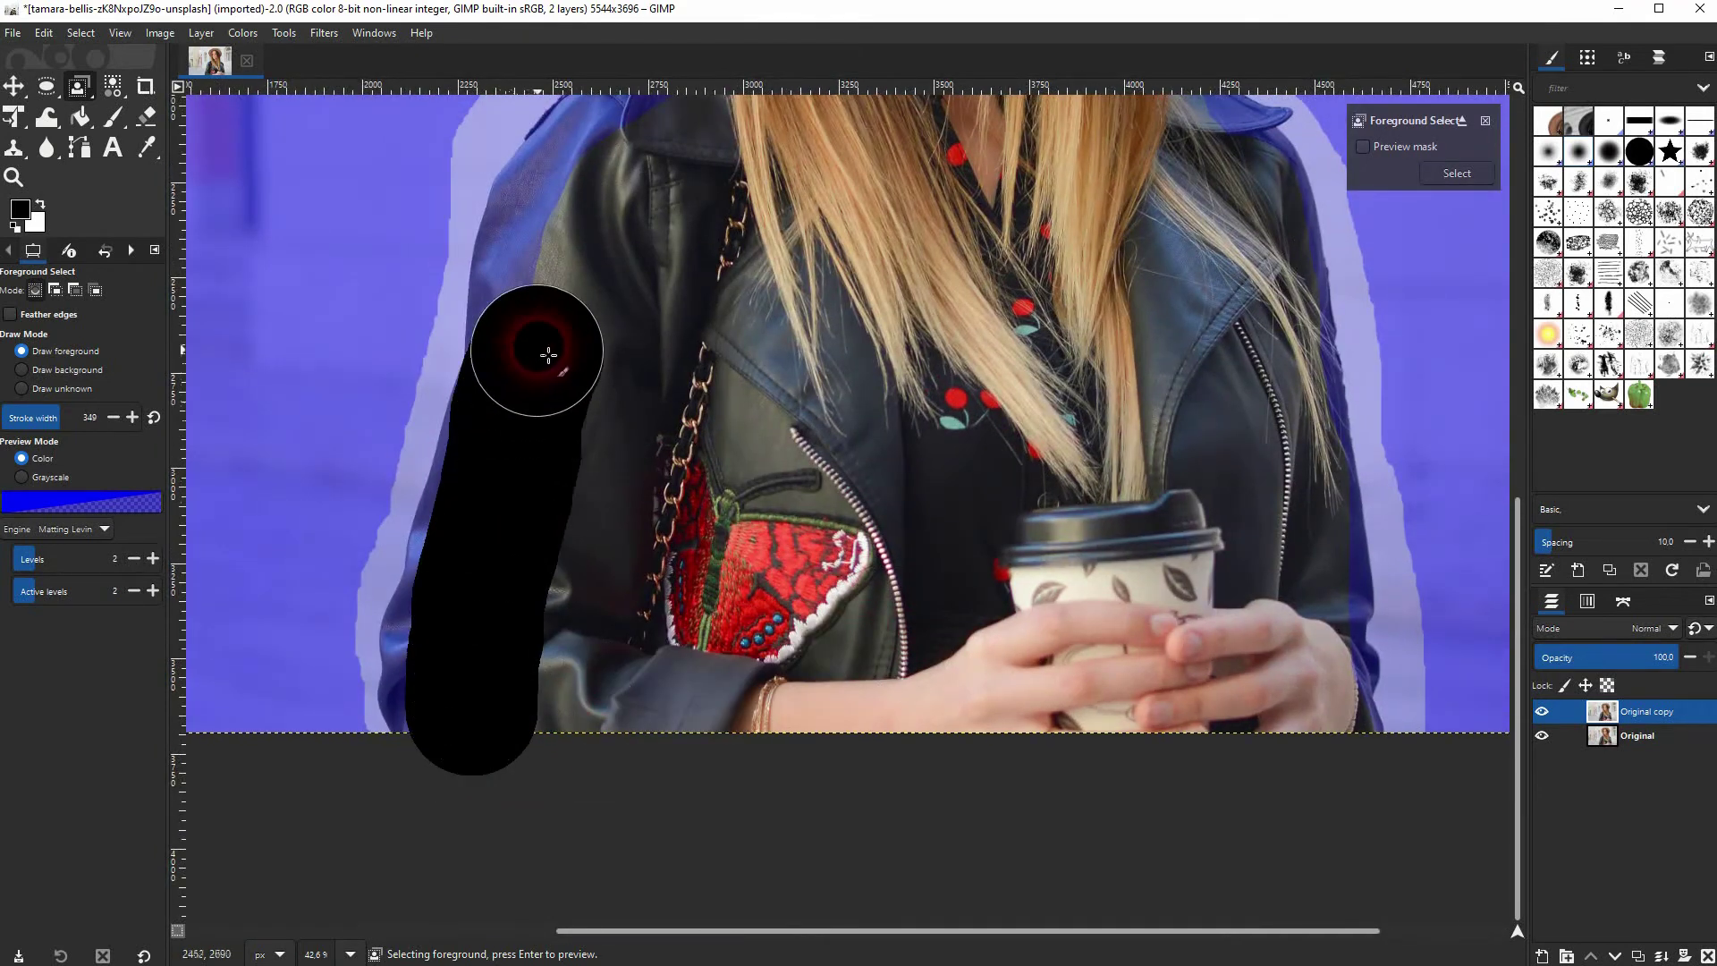
{"action": "left_click_drag", "start_coordinate": [550, 415], "coordinate": [468, 709]}
{"action": "scroll", "coordinate": [468, 710], "scroll_direction": "up", "scroll_amount": 5}
{"action": "scroll", "coordinate": [467, 709], "scroll_direction": "left", "scroll_amount": 1}
{"action": "mouse_move", "coordinate": [581, 746]}
{"action": "left_mouse_down"}
{"action": "mouse_move", "coordinate": [661, 452]}
{"action": "mouse_move", "coordinate": [709, 353]}
{"action": "mouse_move", "coordinate": [1081, 260]}
{"action": "mouse_move", "coordinate": [1196, 387]}
{"action": "mouse_move", "coordinate": [958, 238]}
{"action": "mouse_move", "coordinate": [835, 253]}
{"action": "mouse_move", "coordinate": [728, 326]}
{"action": "mouse_move", "coordinate": [1300, 476]}
{"action": "left_mouse_up"}
{"action": "scroll", "coordinate": [1212, 591], "scroll_direction": "up", "scroll_amount": 5}
{"action": "scroll", "coordinate": [1028, 579], "scroll_direction": "down", "scroll_amount": 4}
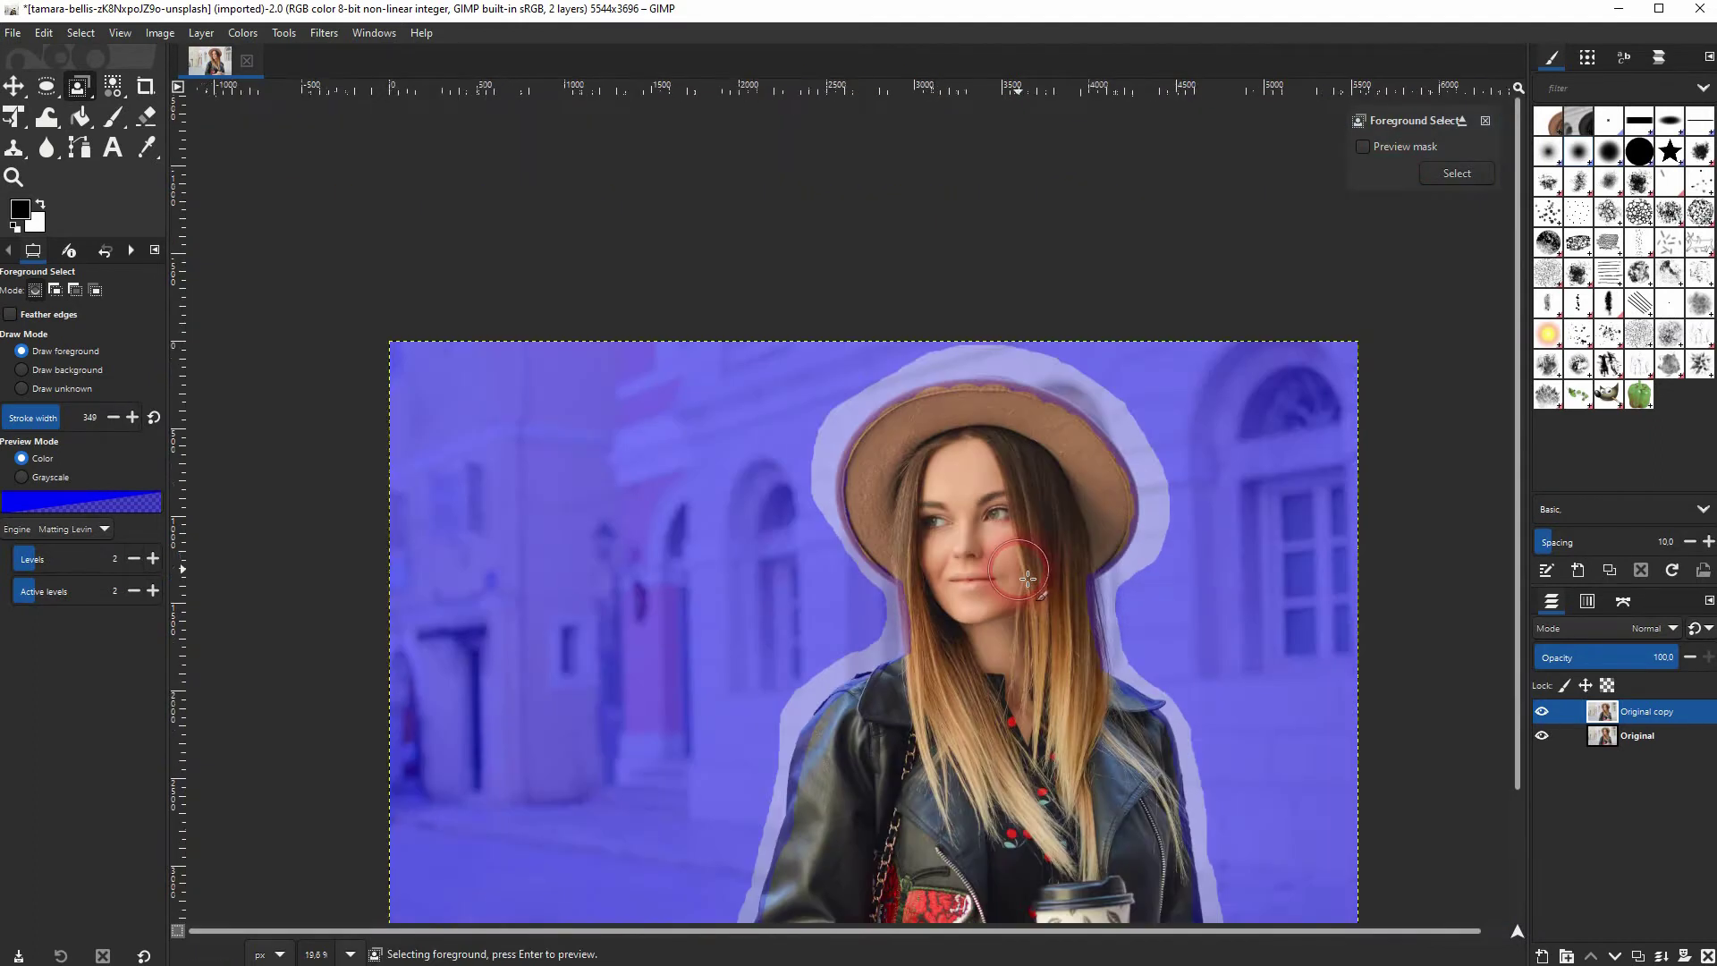
{"action": "left_click_drag", "start_coordinate": [1061, 614], "coordinate": [990, 463]}
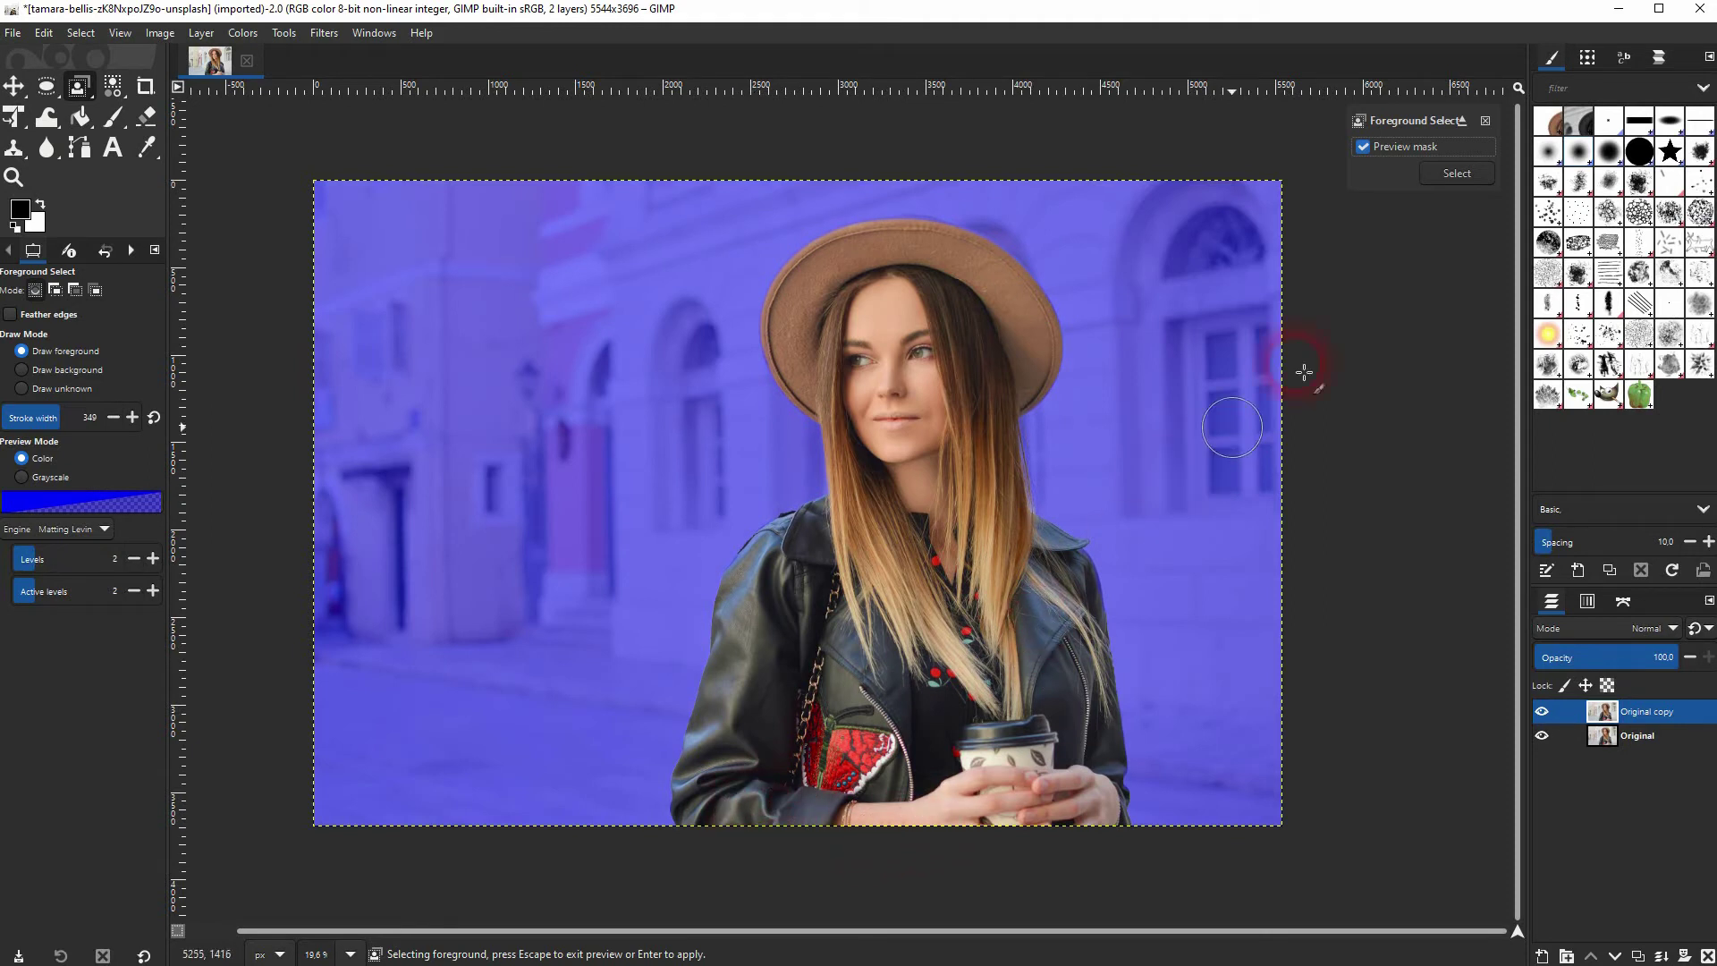
Apply Foreground Select to make a selection tightly around the woman and her hat.
{"action": "left_click", "coordinate": [1458, 174]}
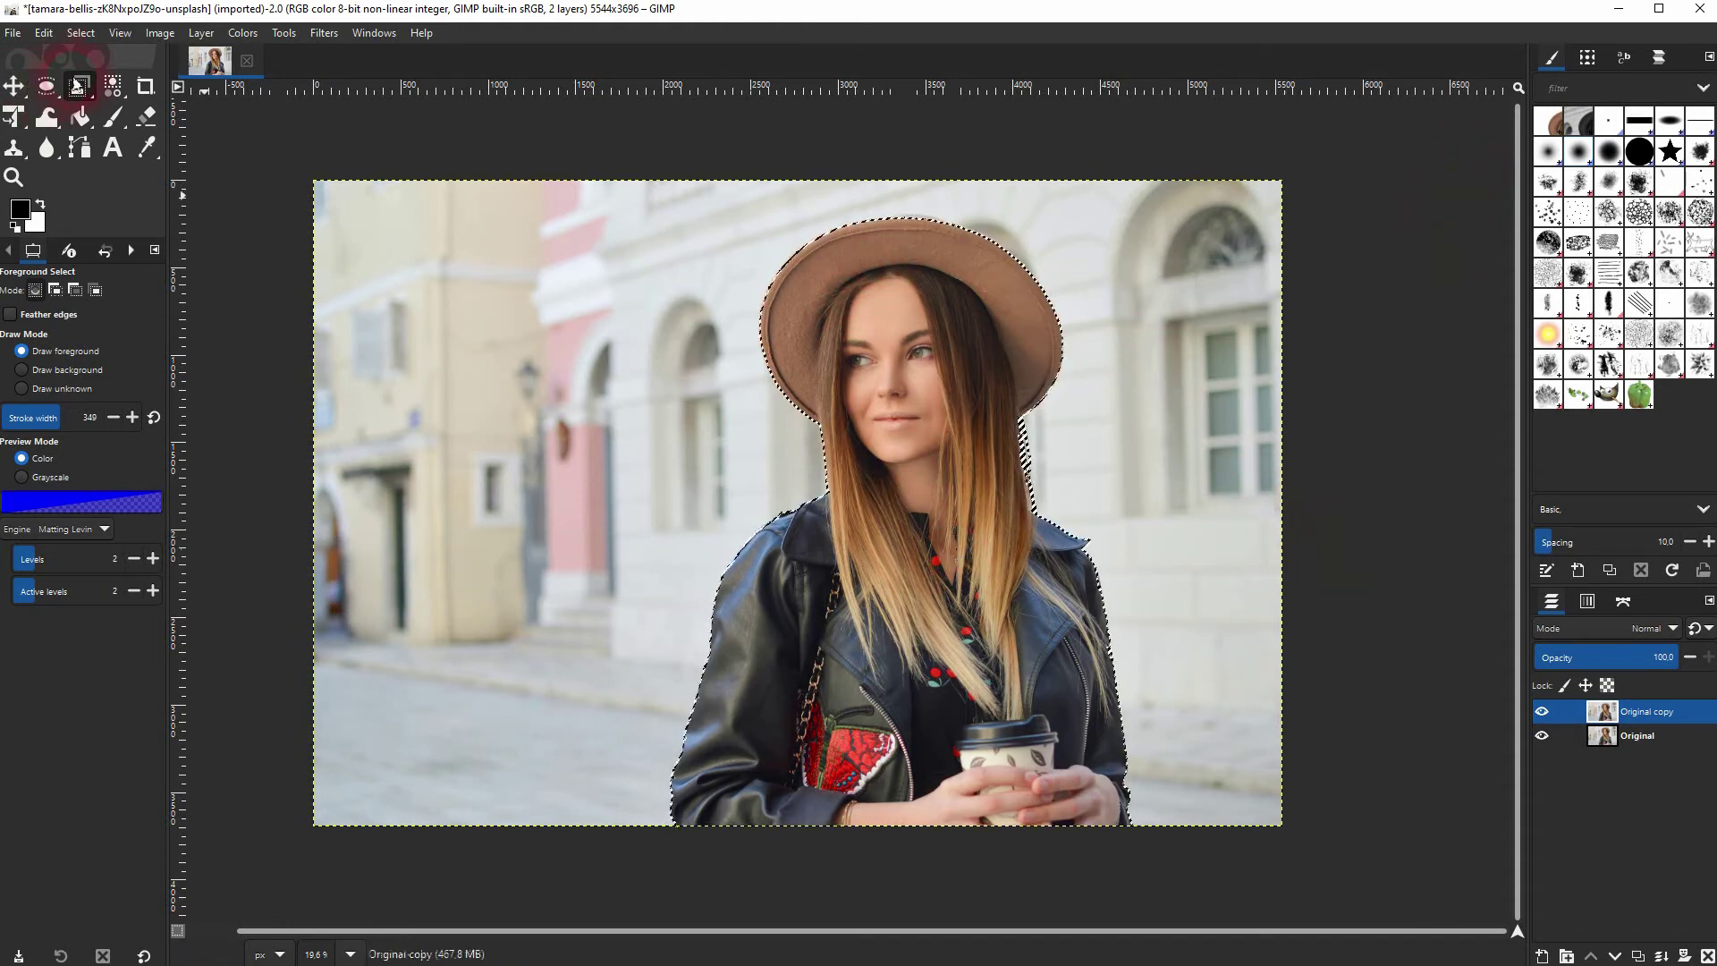
Invert the selection, cut the street background from the copy, and hide the Original layer.
{"action": "left_click", "coordinate": [81, 34]}
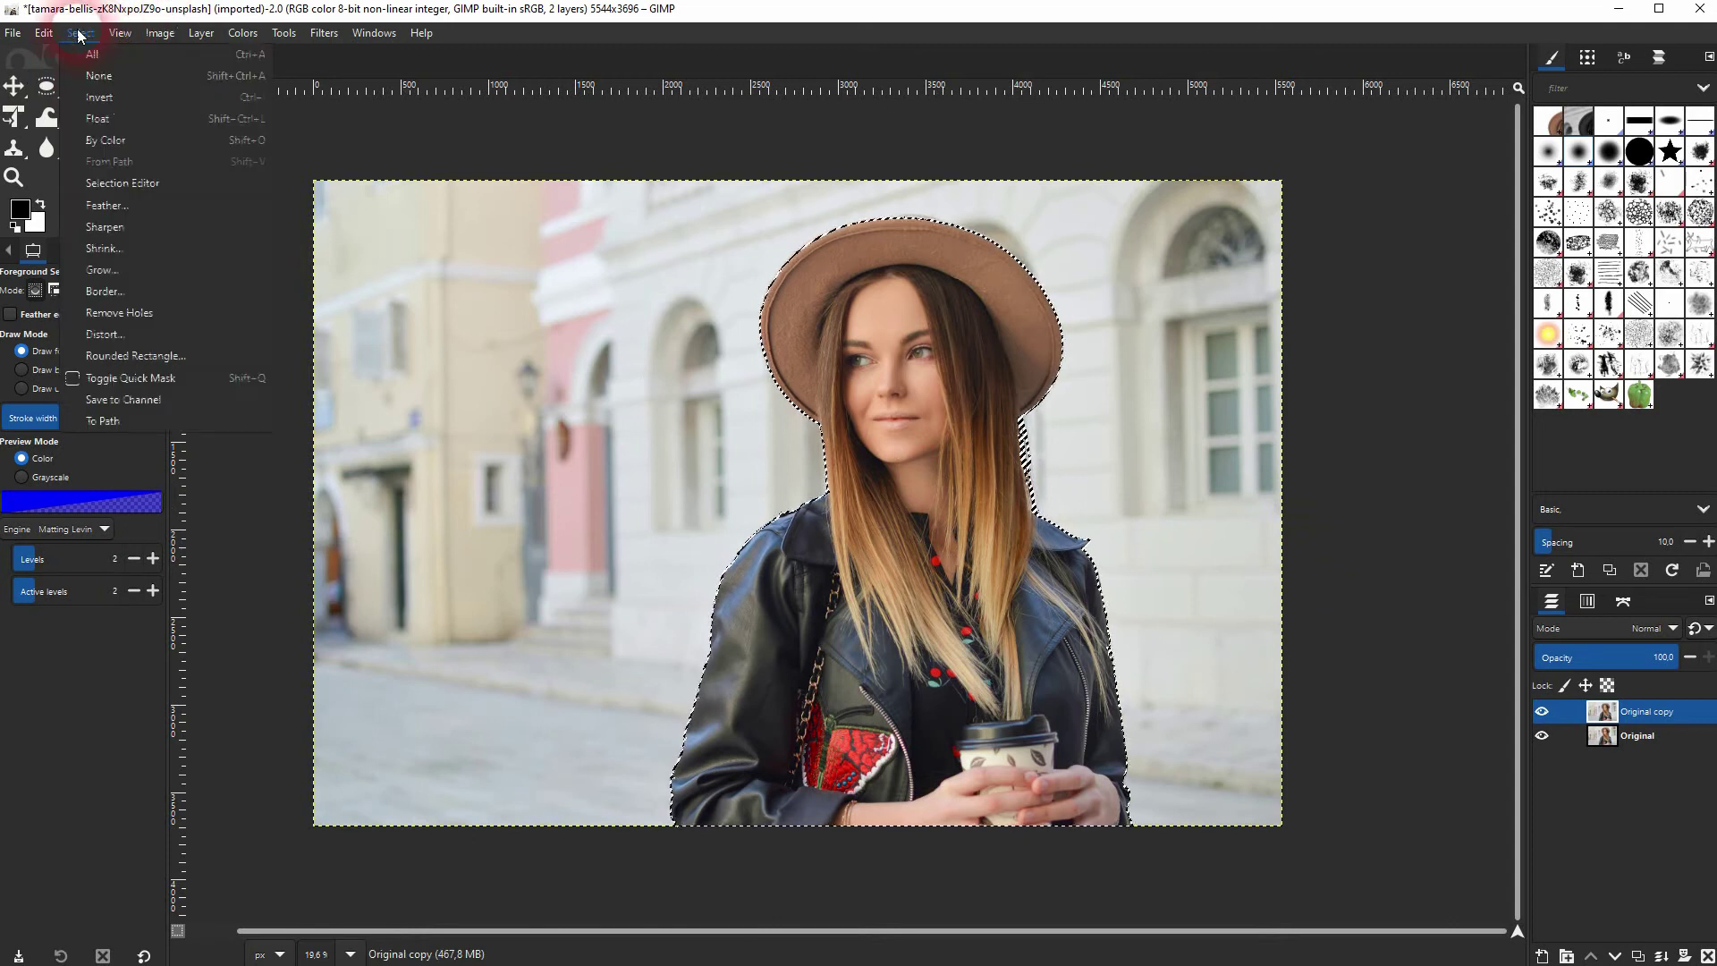
{"action": "left_click", "coordinate": [112, 95]}
{"action": "left_click_drag", "start_coordinate": [675, 493], "coordinate": [699, 514]}
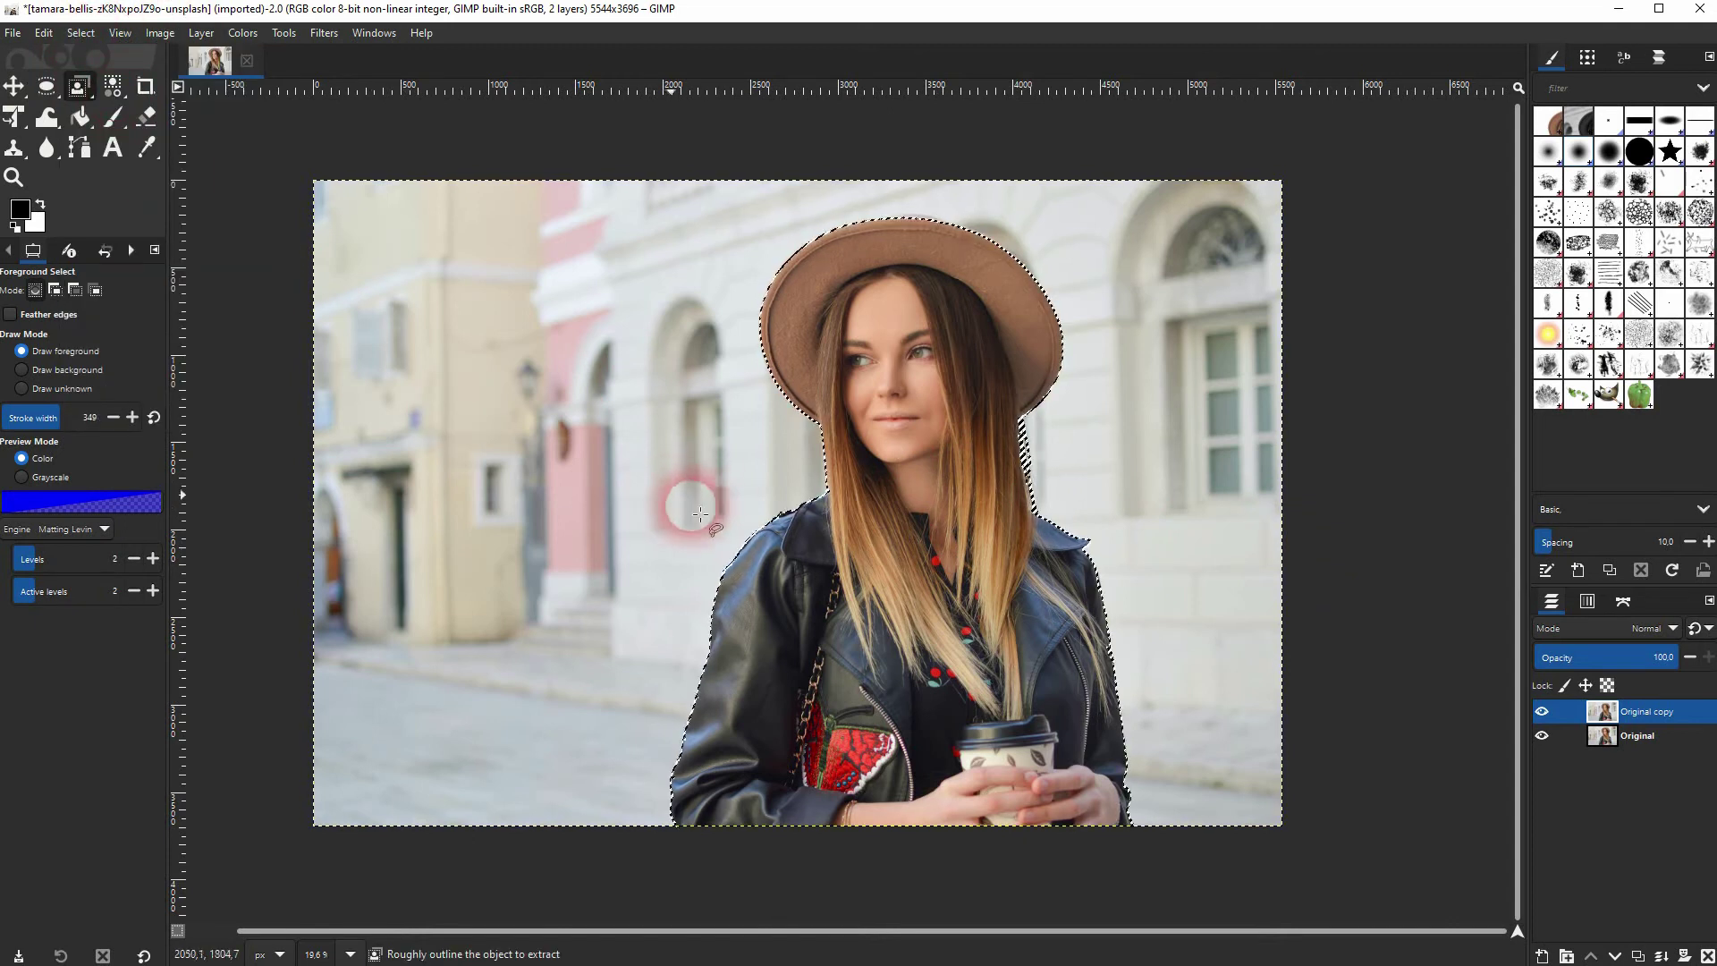
{"action": "key", "text": "ctrl+x"}
{"action": "key", "text": "m"}
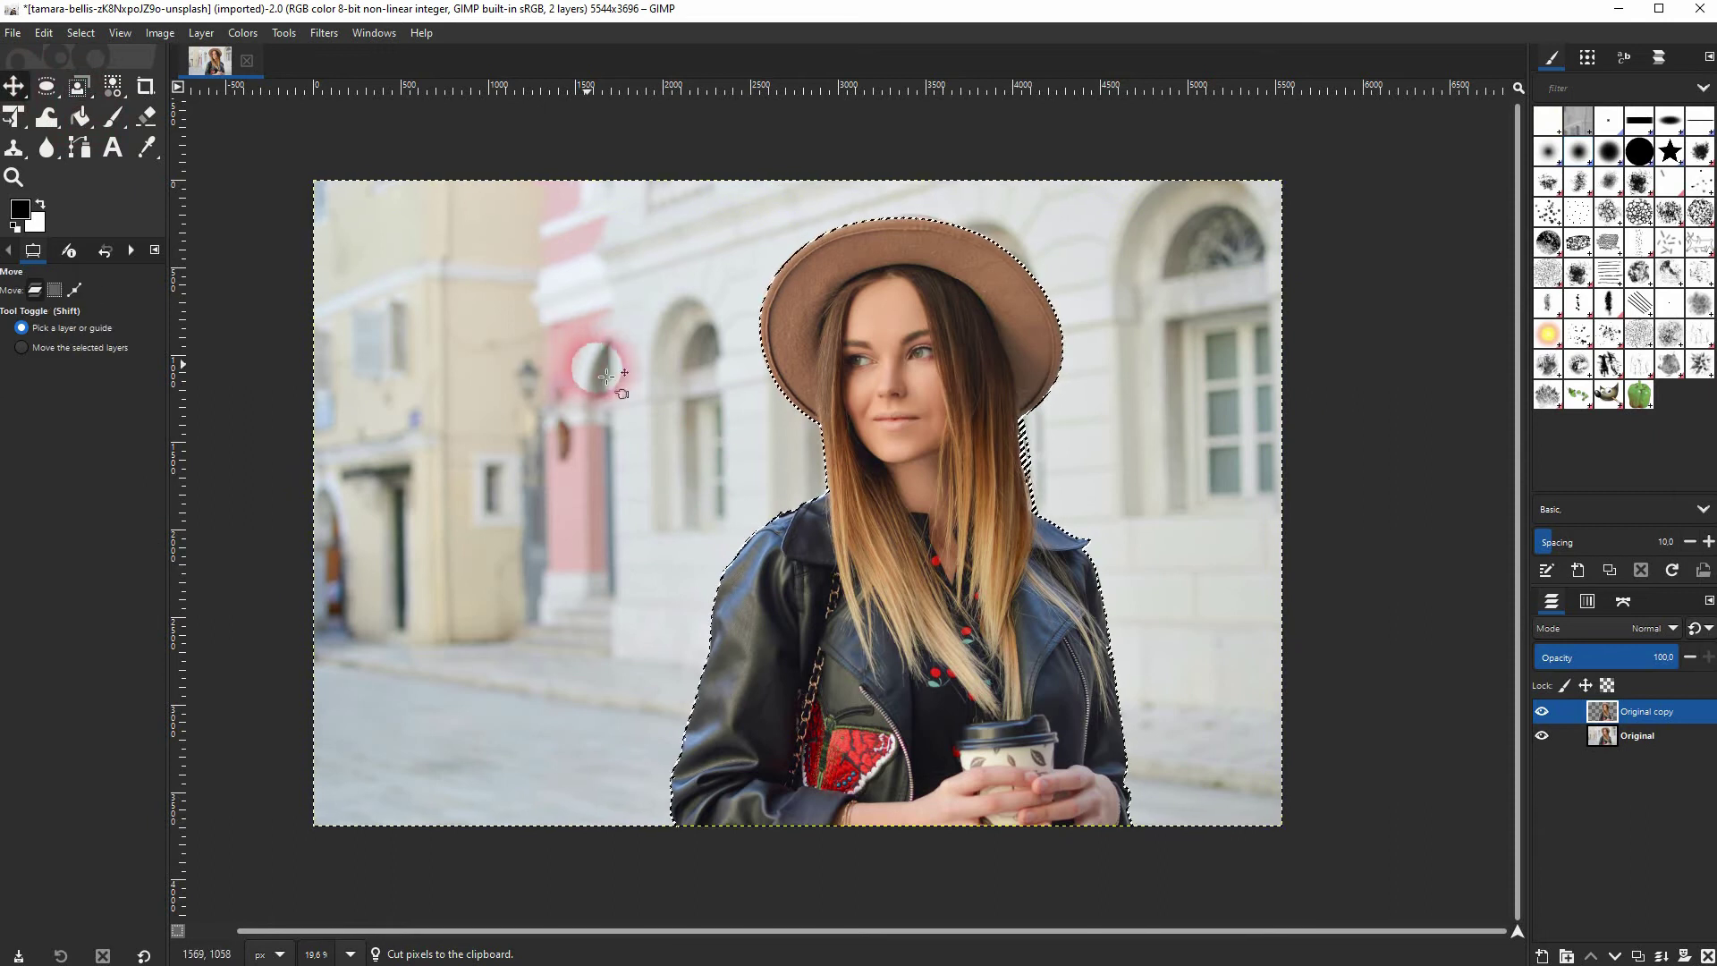
{"action": "left_click", "coordinate": [1542, 735]}
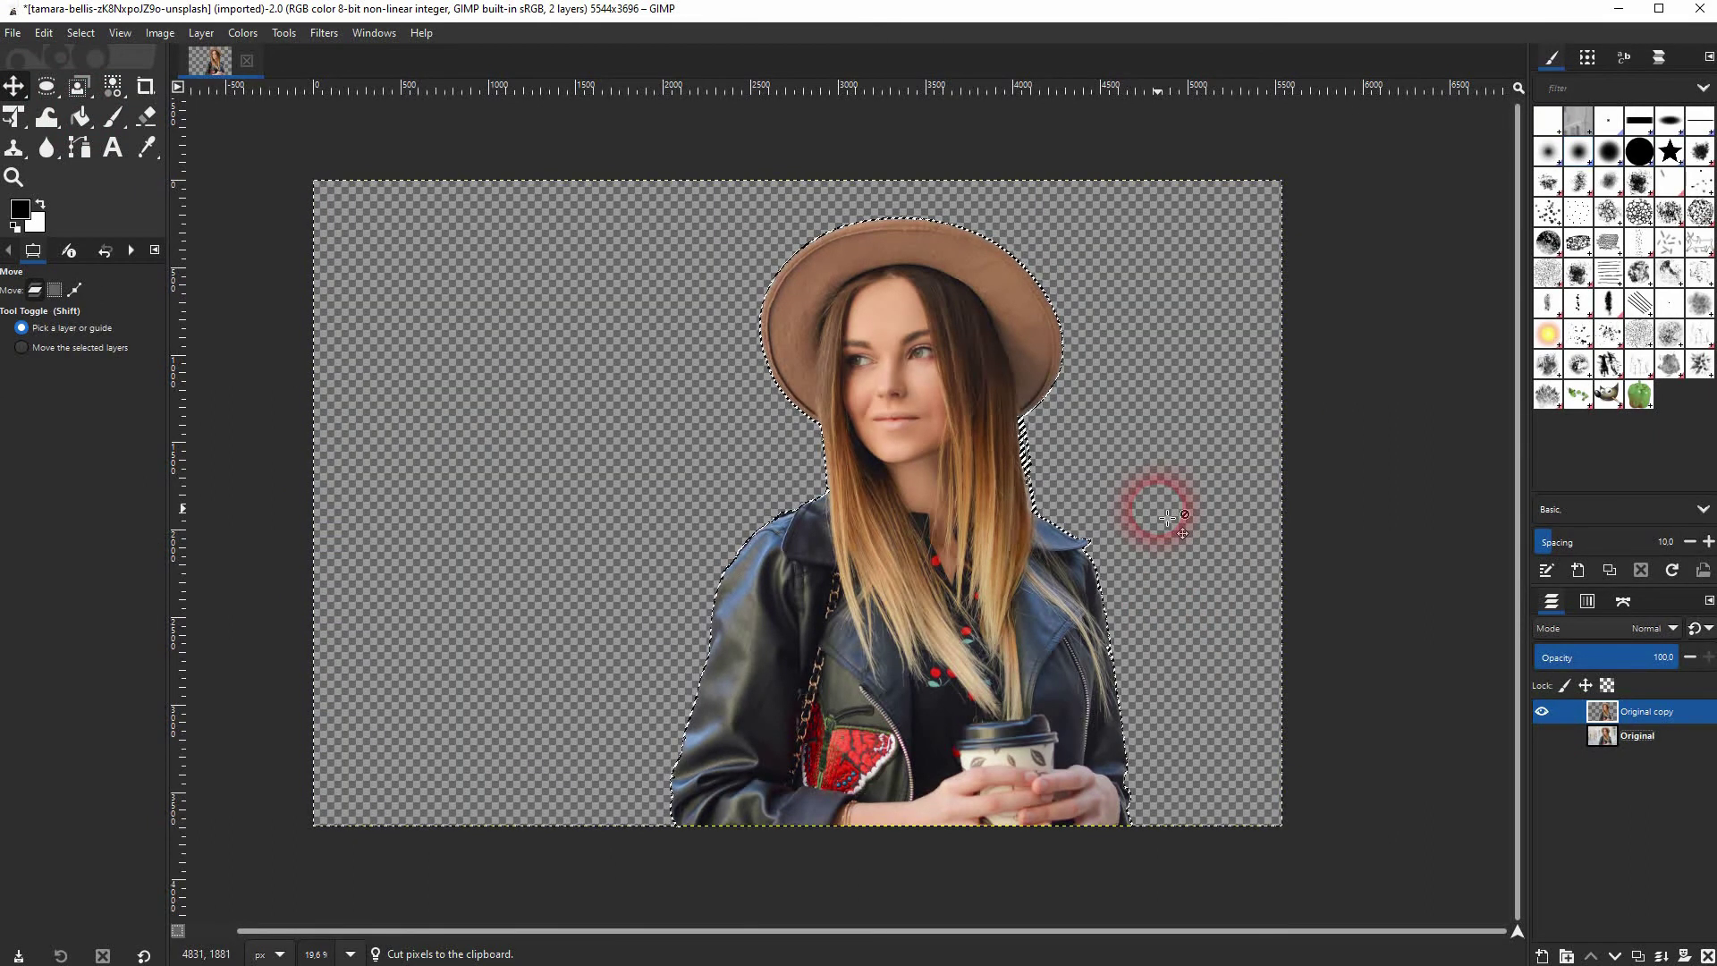
Deselect all, zoom in on the hat, and toggle the Original layer's visibility to compare.
{"action": "key", "text": "ctrl+shift+a"}
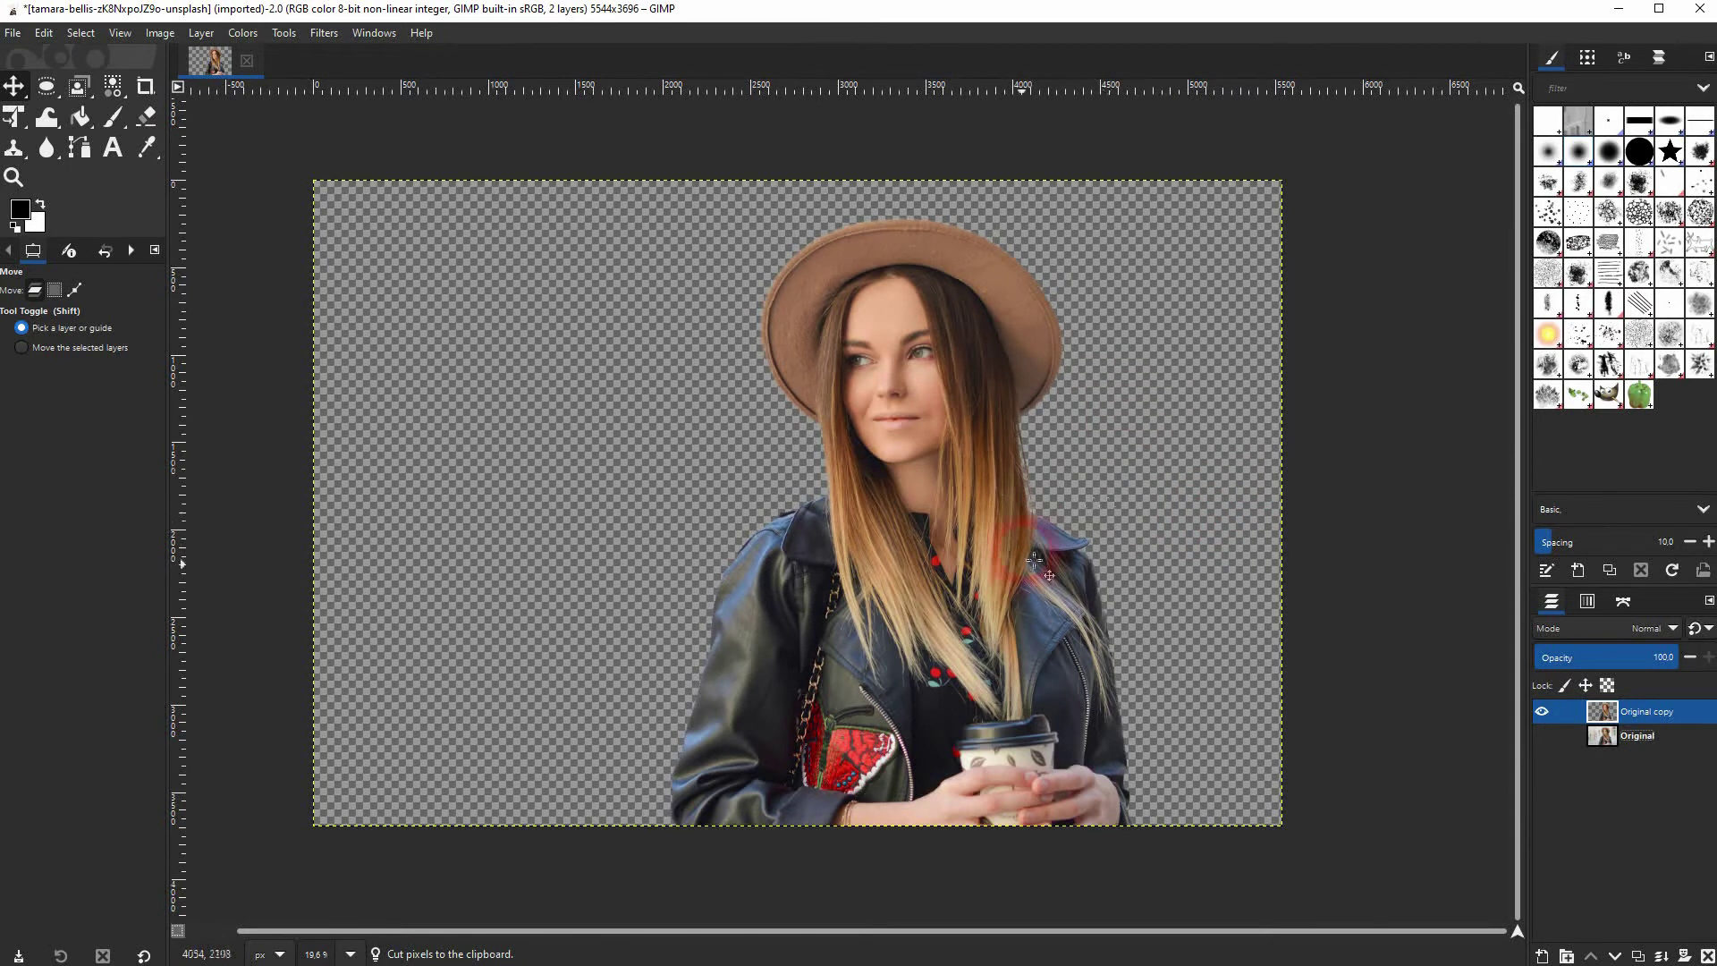
{"action": "scroll", "coordinate": [915, 243], "scroll_direction": "up", "scroll_amount": 5}
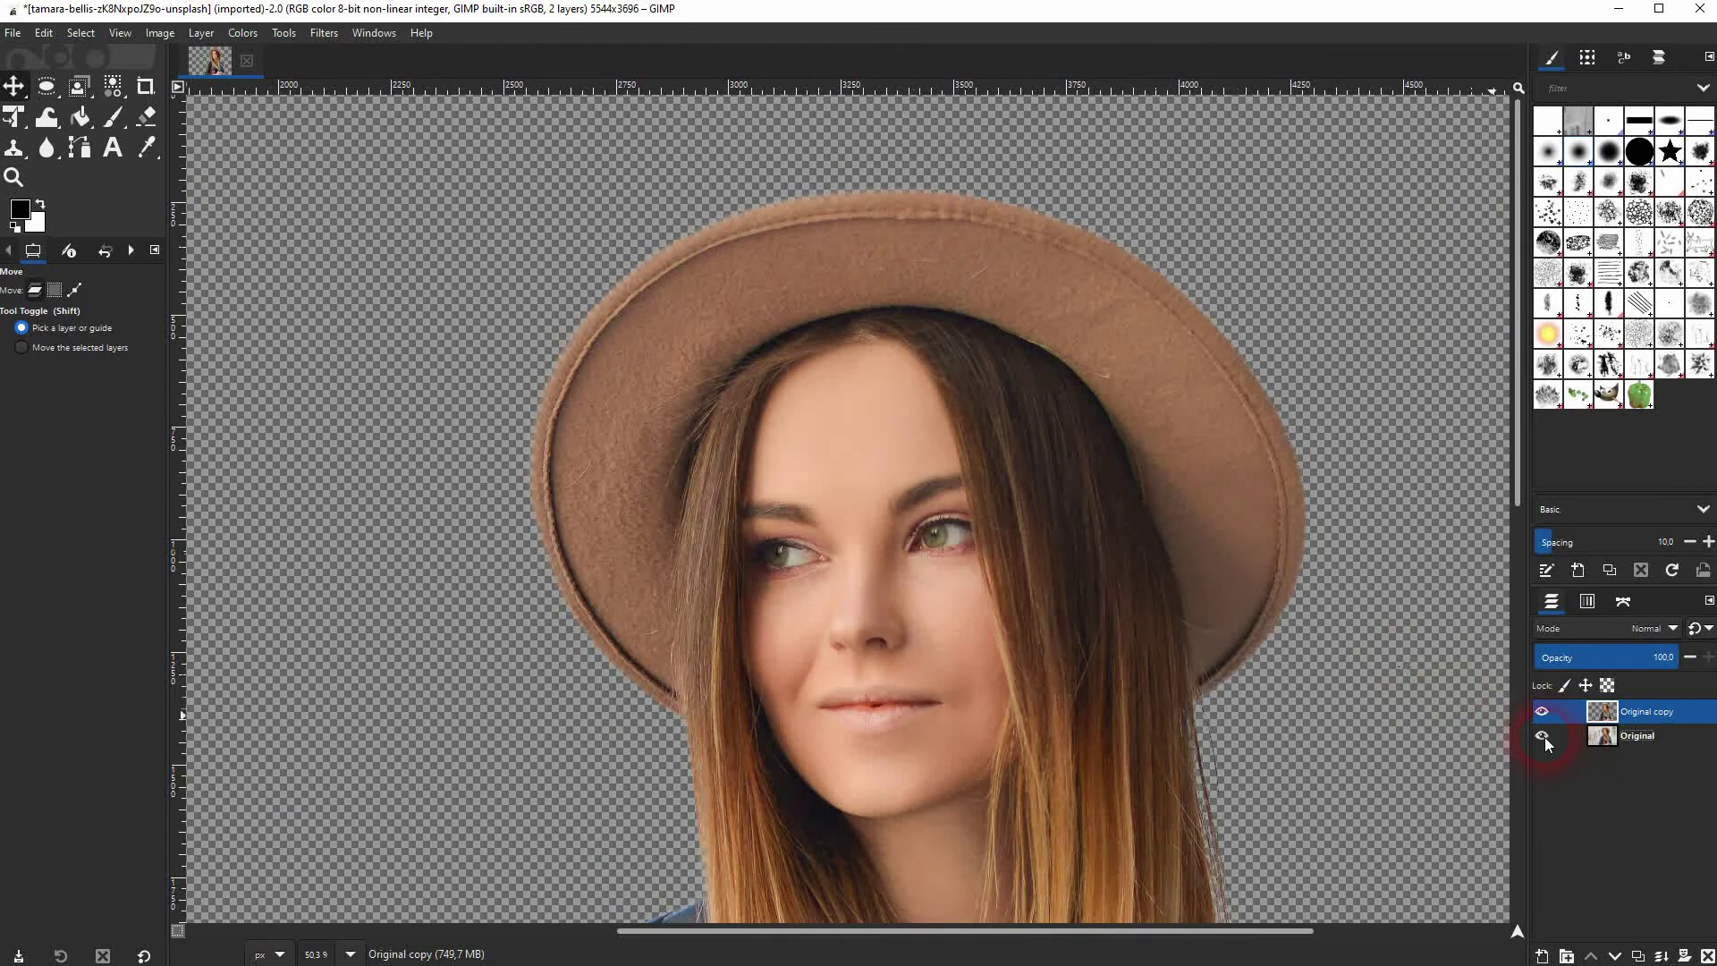
{"action": "left_click", "coordinate": [1543, 736]}
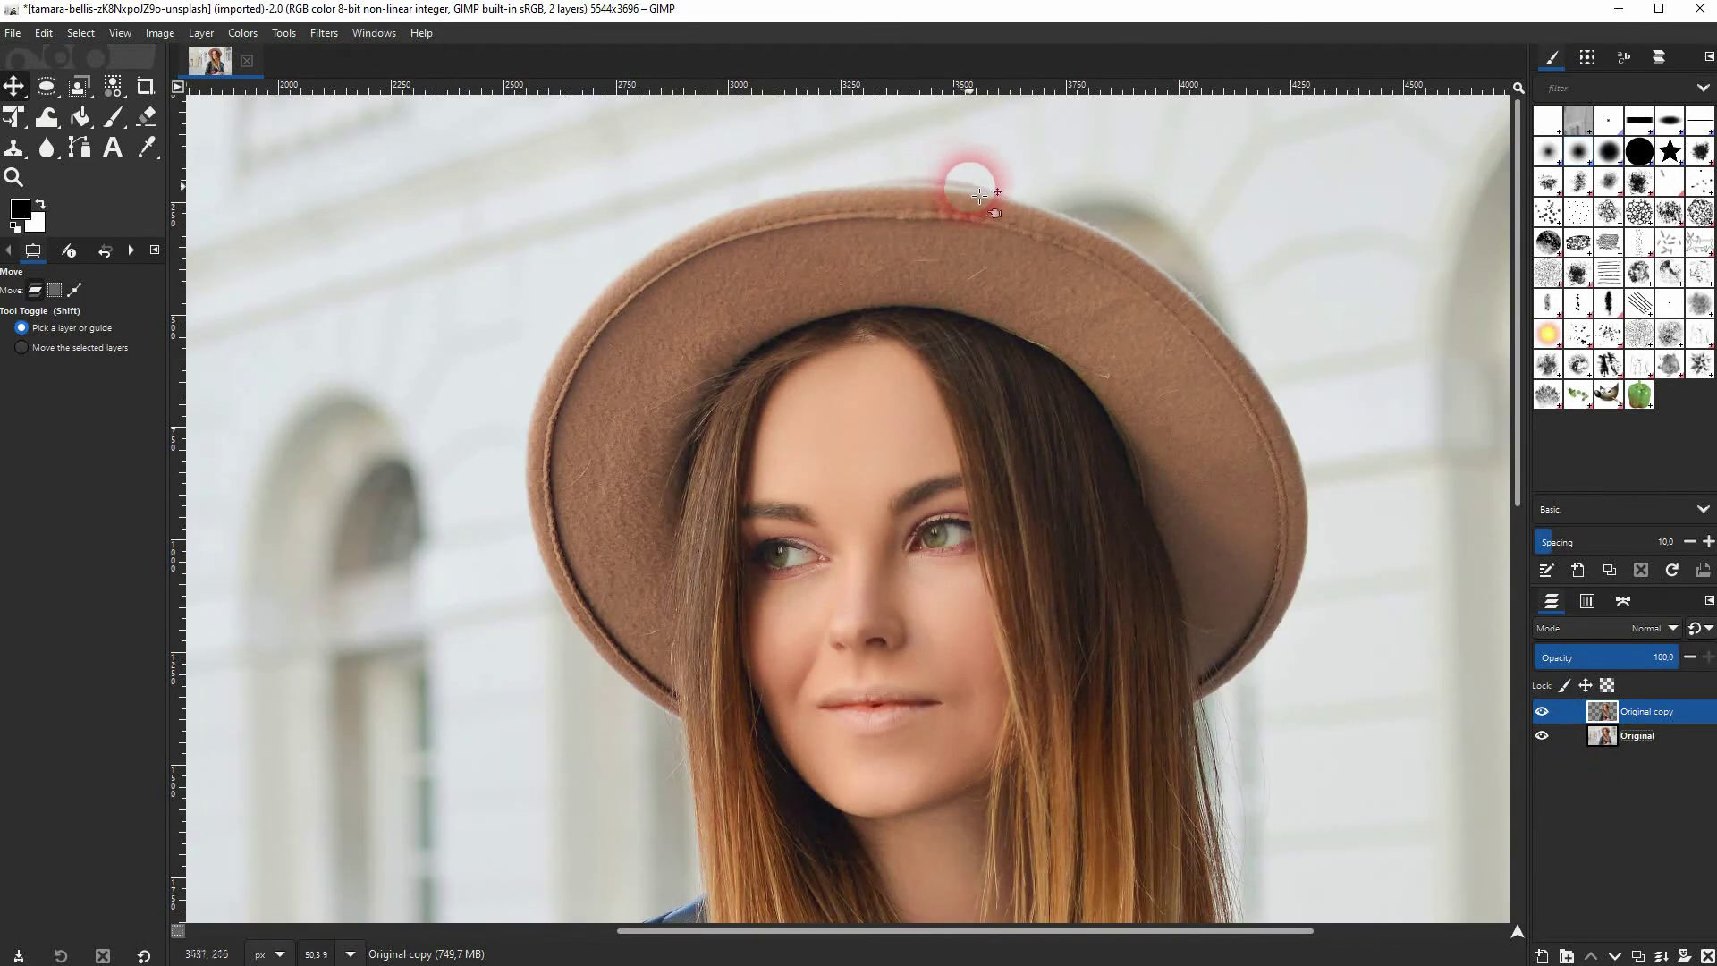
{"action": "left_click", "coordinate": [1541, 737]}
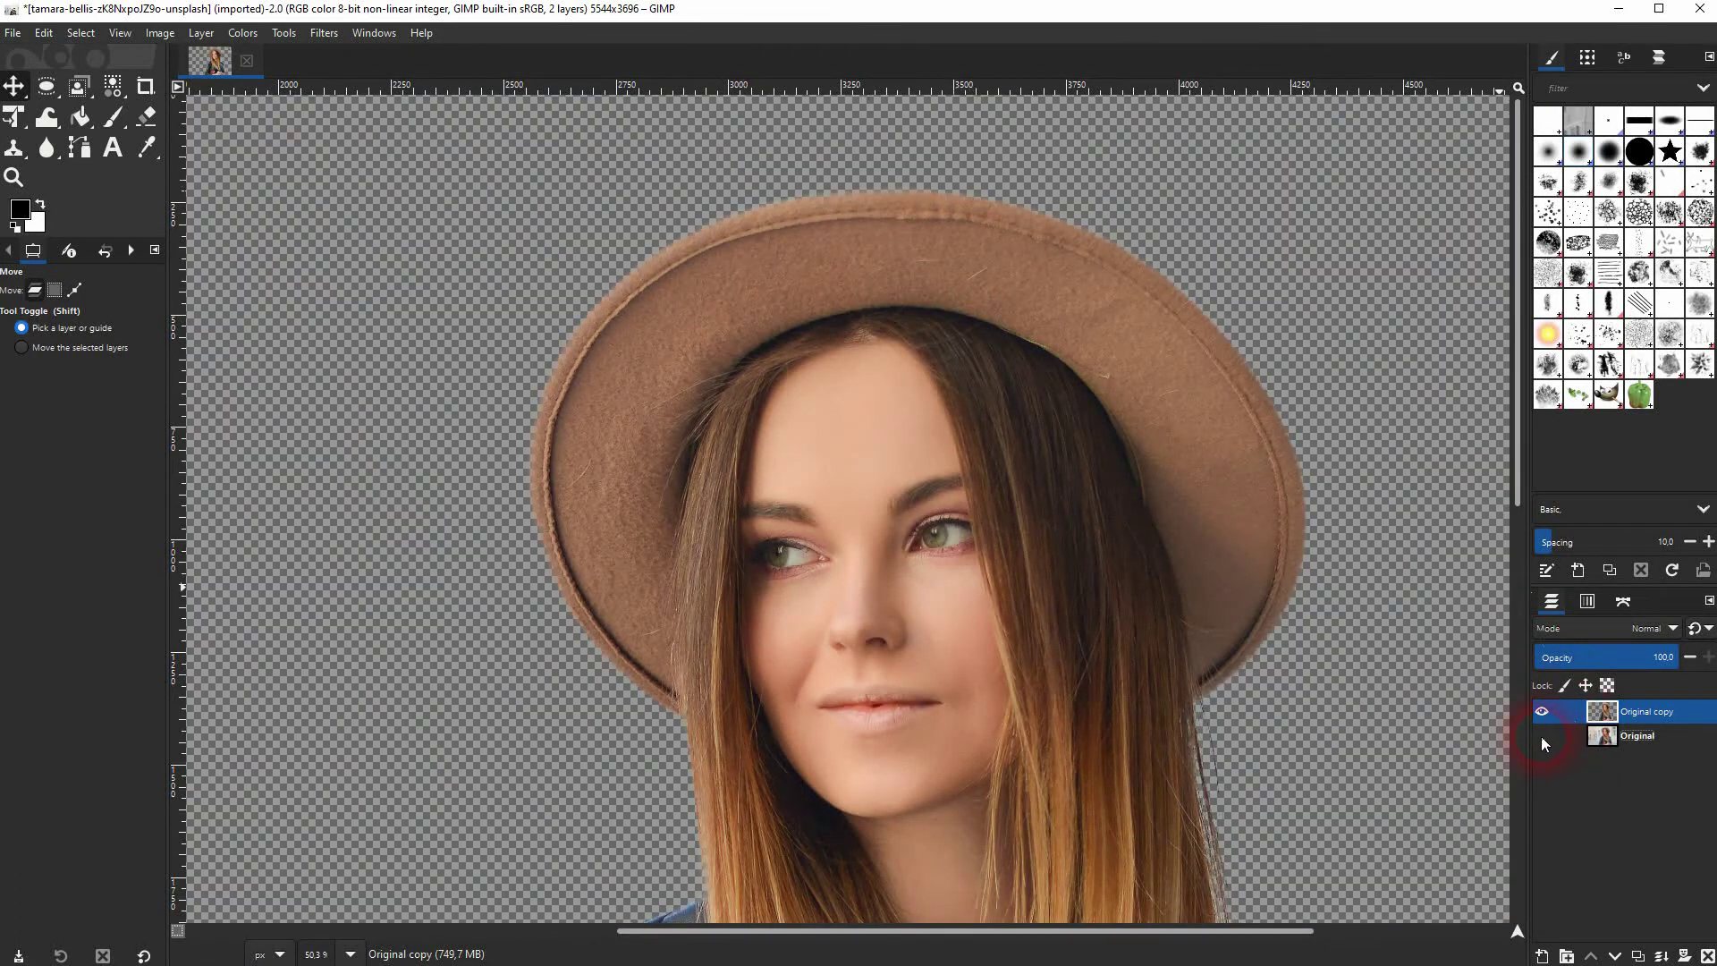
{"action": "left_click", "coordinate": [1541, 737]}
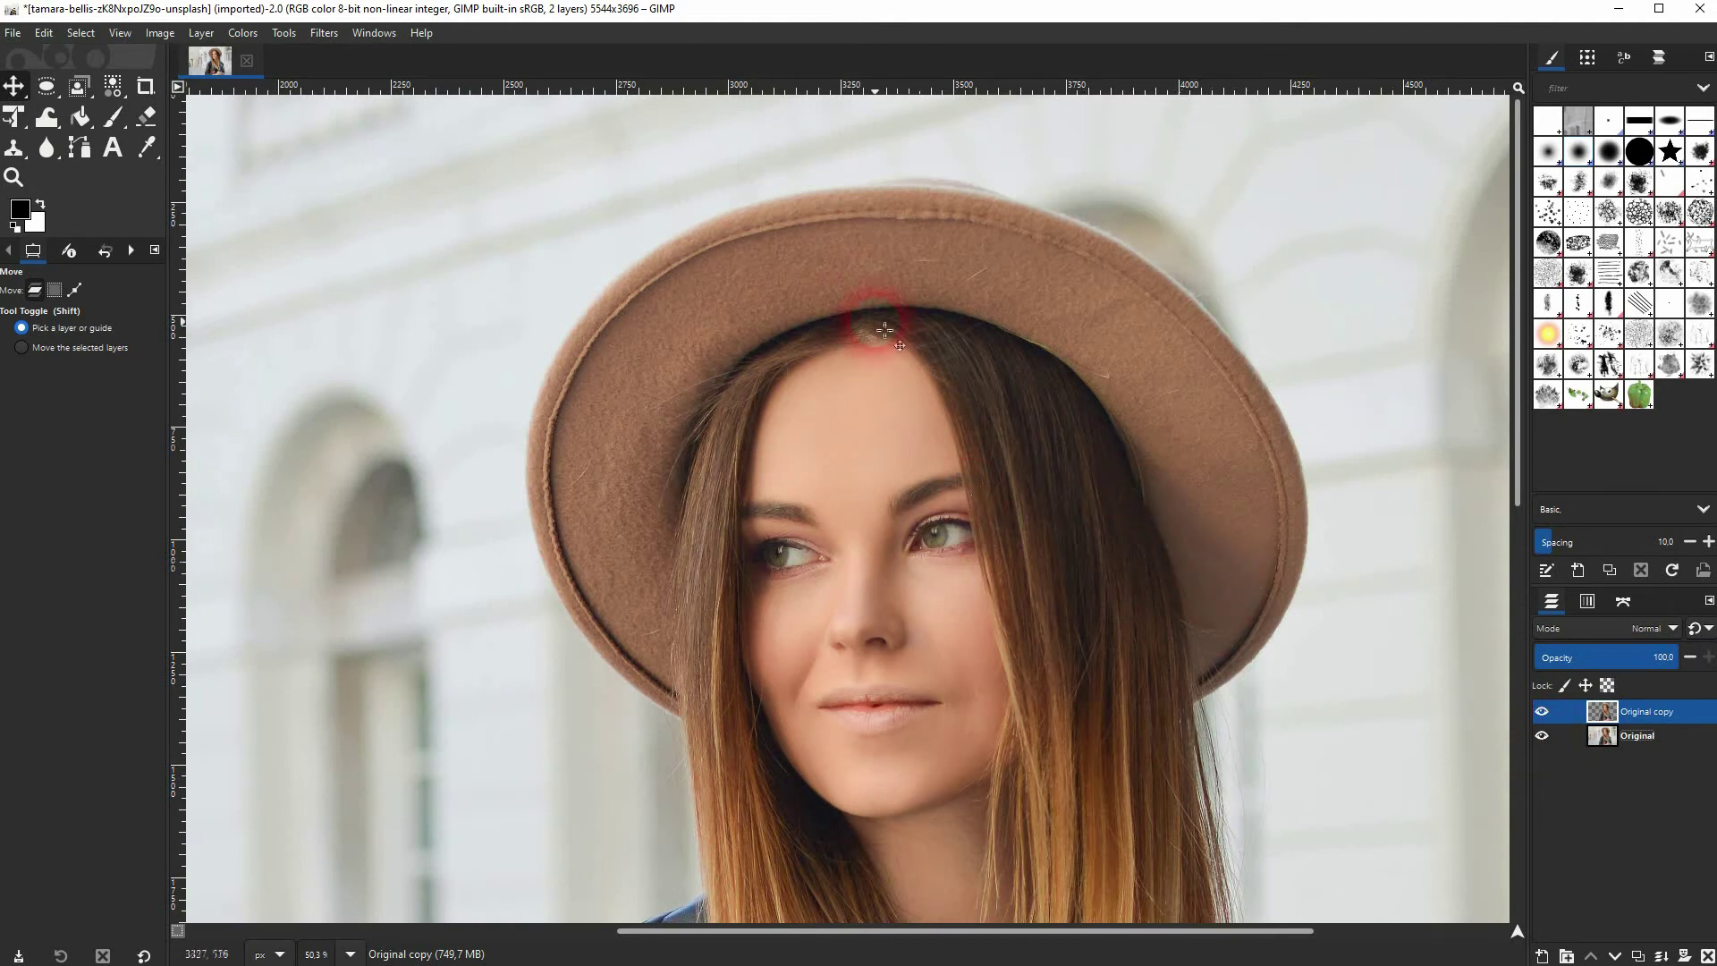
{"action": "scroll", "coordinate": [945, 207], "scroll_direction": "up", "scroll_amount": 3}
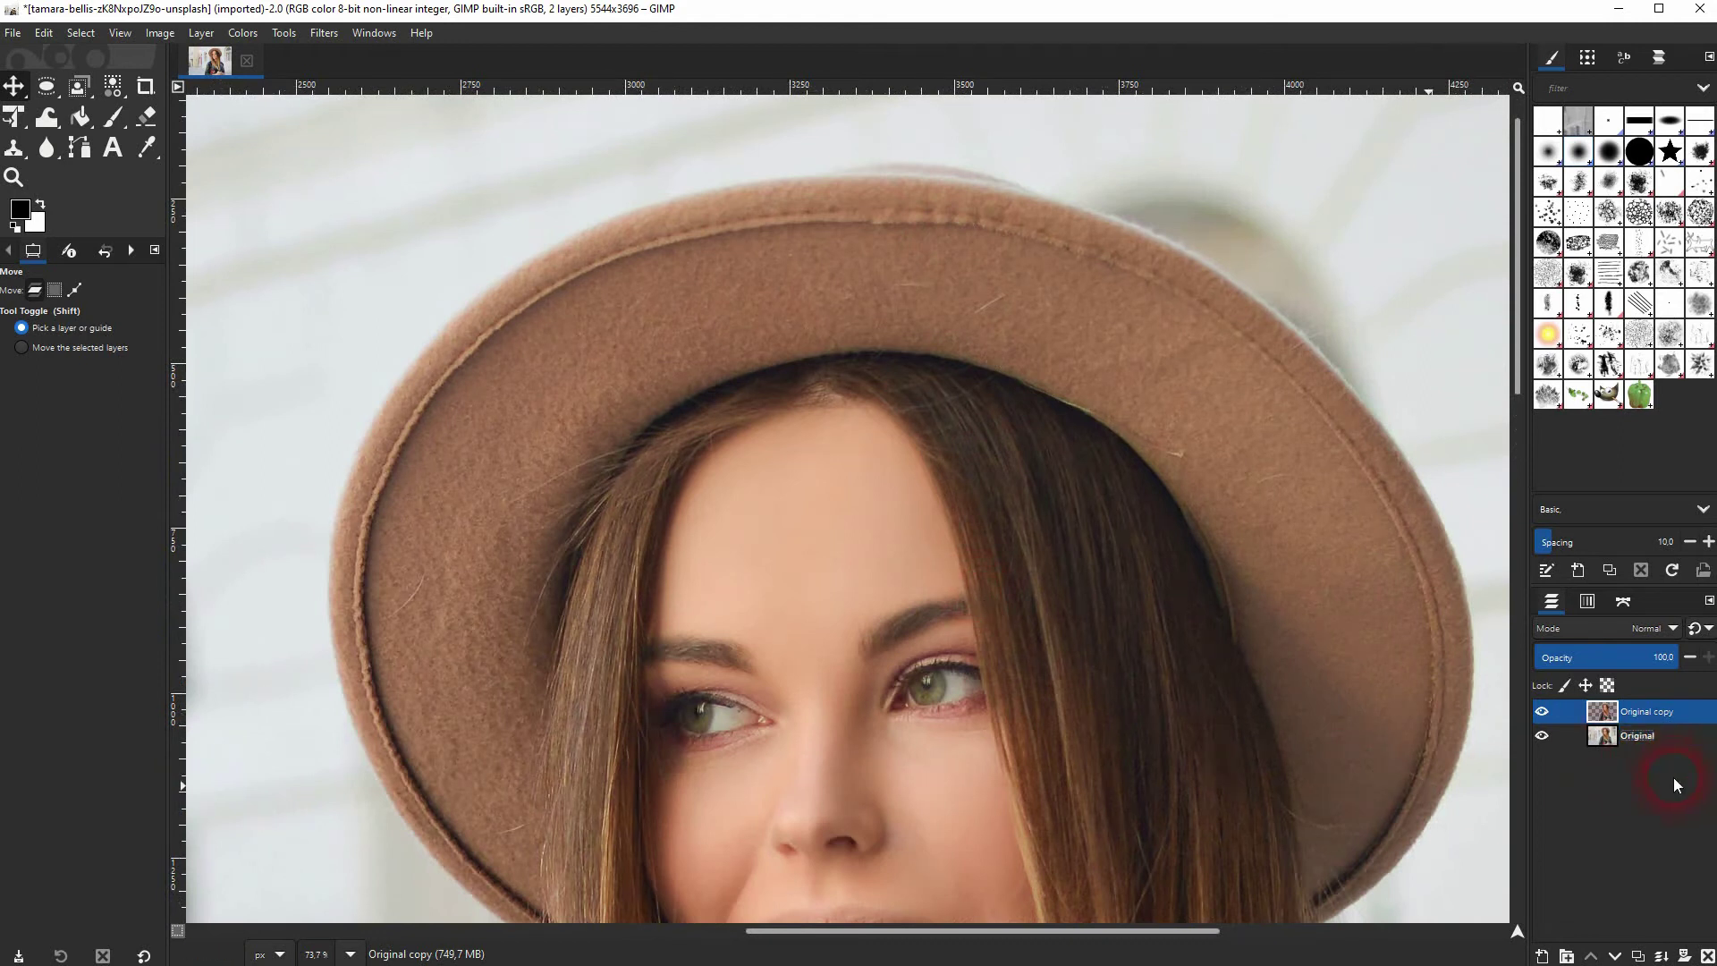
Duplicate the Original layer and give the copy a Black (full transparency) layer mask.
{"action": "left_click", "coordinate": [1665, 738]}
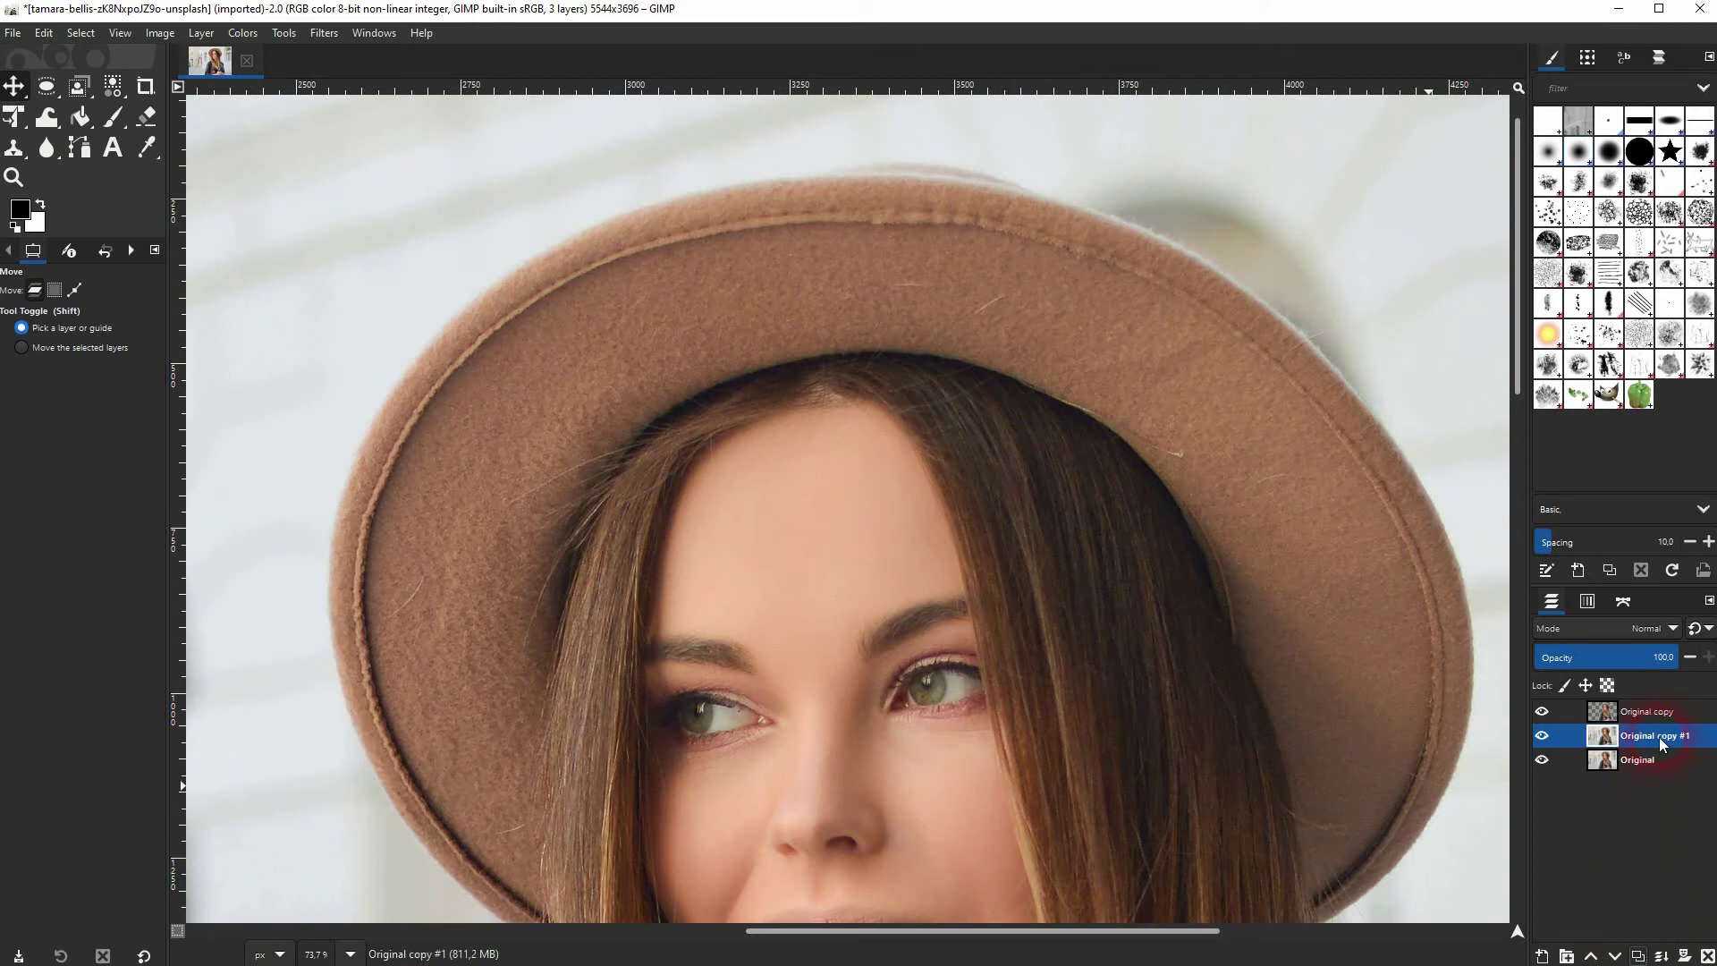
{"action": "left_click", "coordinate": [1638, 740]}
{"action": "left_click", "coordinate": [1684, 955]}
{"action": "left_click_drag", "start_coordinate": [1514, 641], "coordinate": [846, 460]}
{"action": "left_click", "coordinate": [765, 534]}
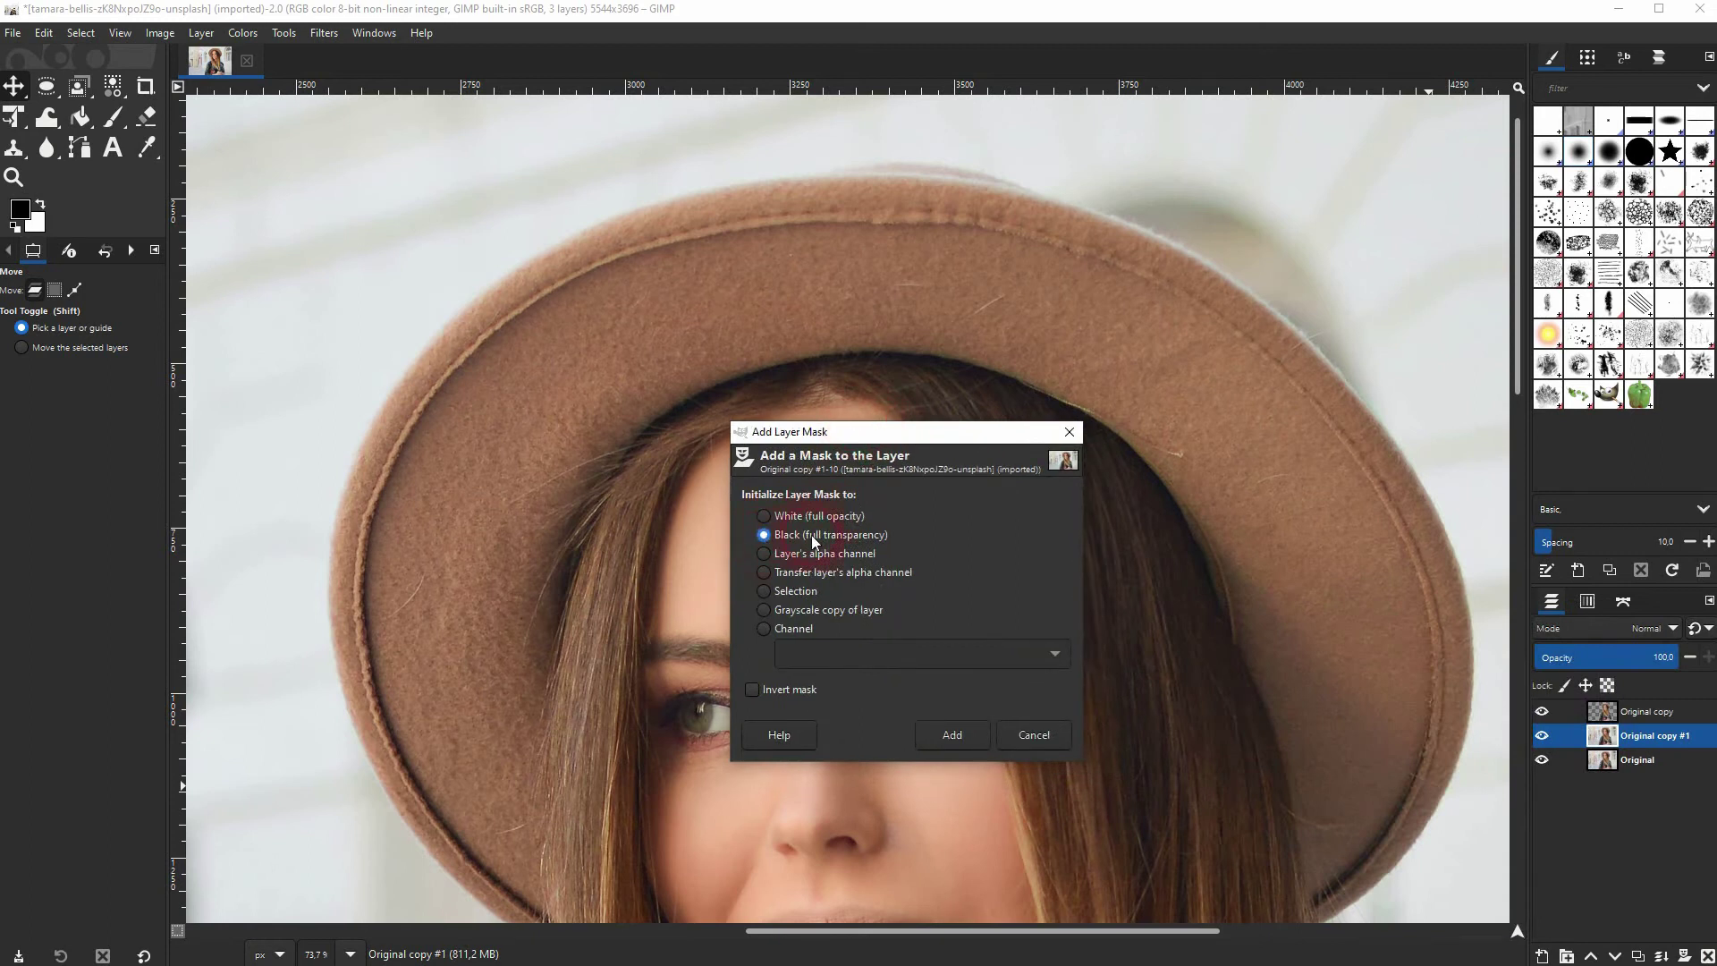
{"action": "left_click", "coordinate": [968, 742]}
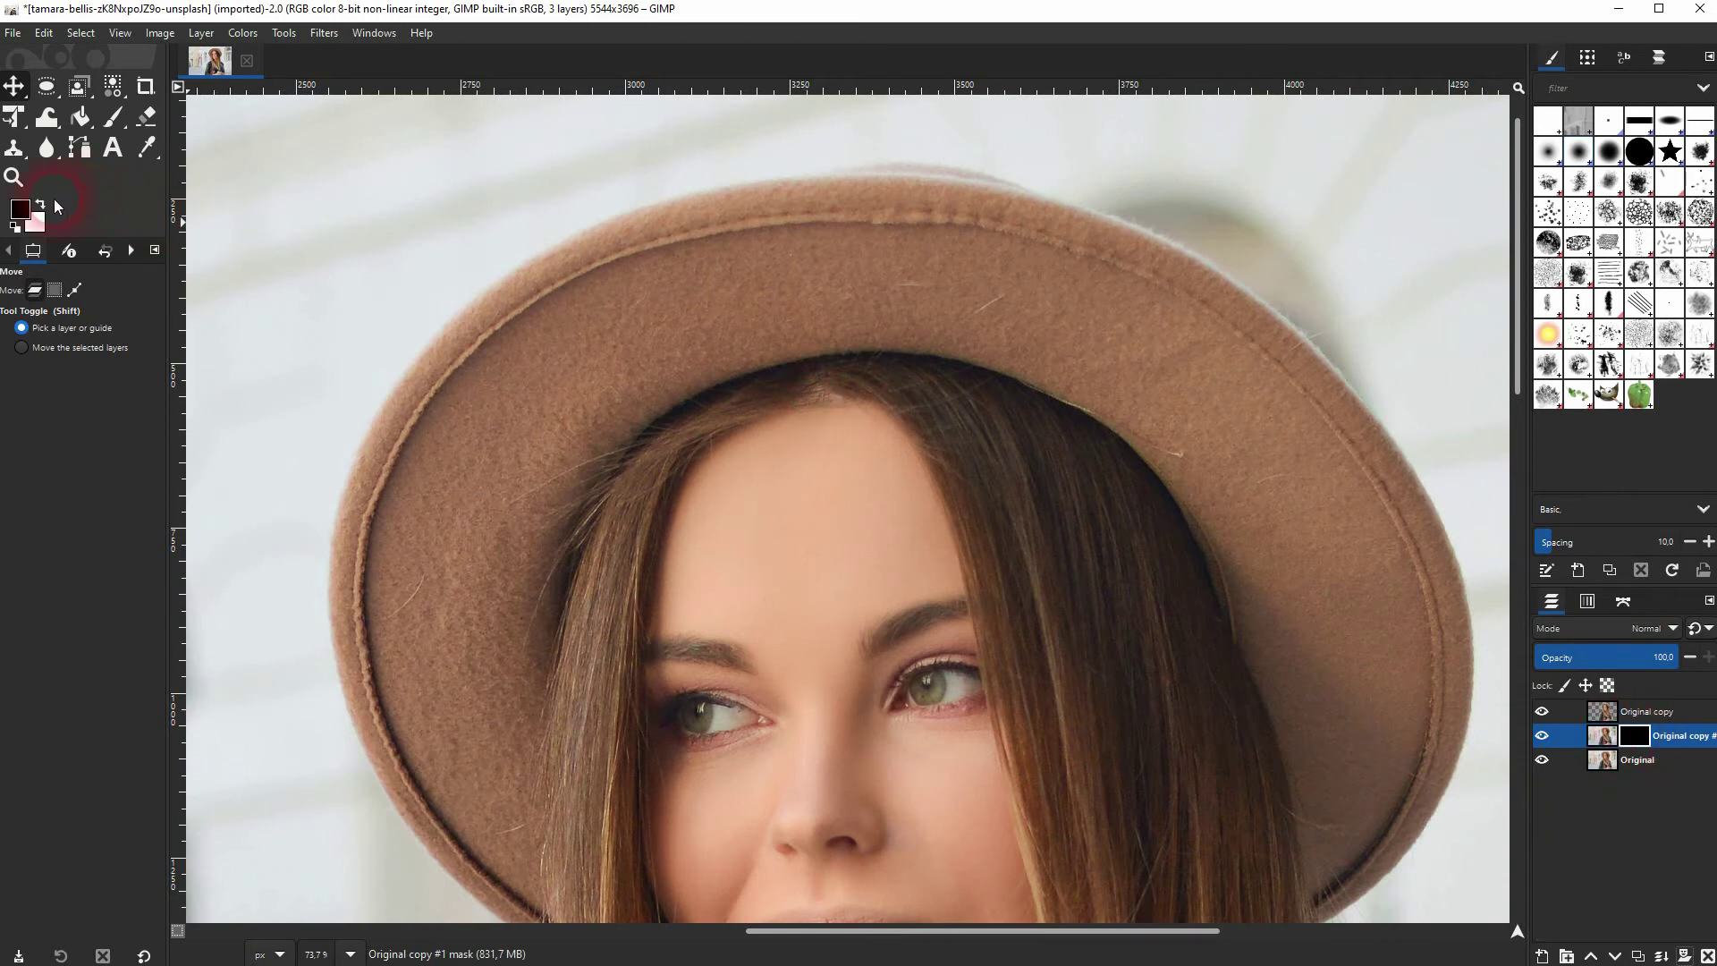
Switch to the Paintbrush and check the cut-out by toggling the Original layer's visibility.
{"action": "right_click", "coordinate": [110, 118]}
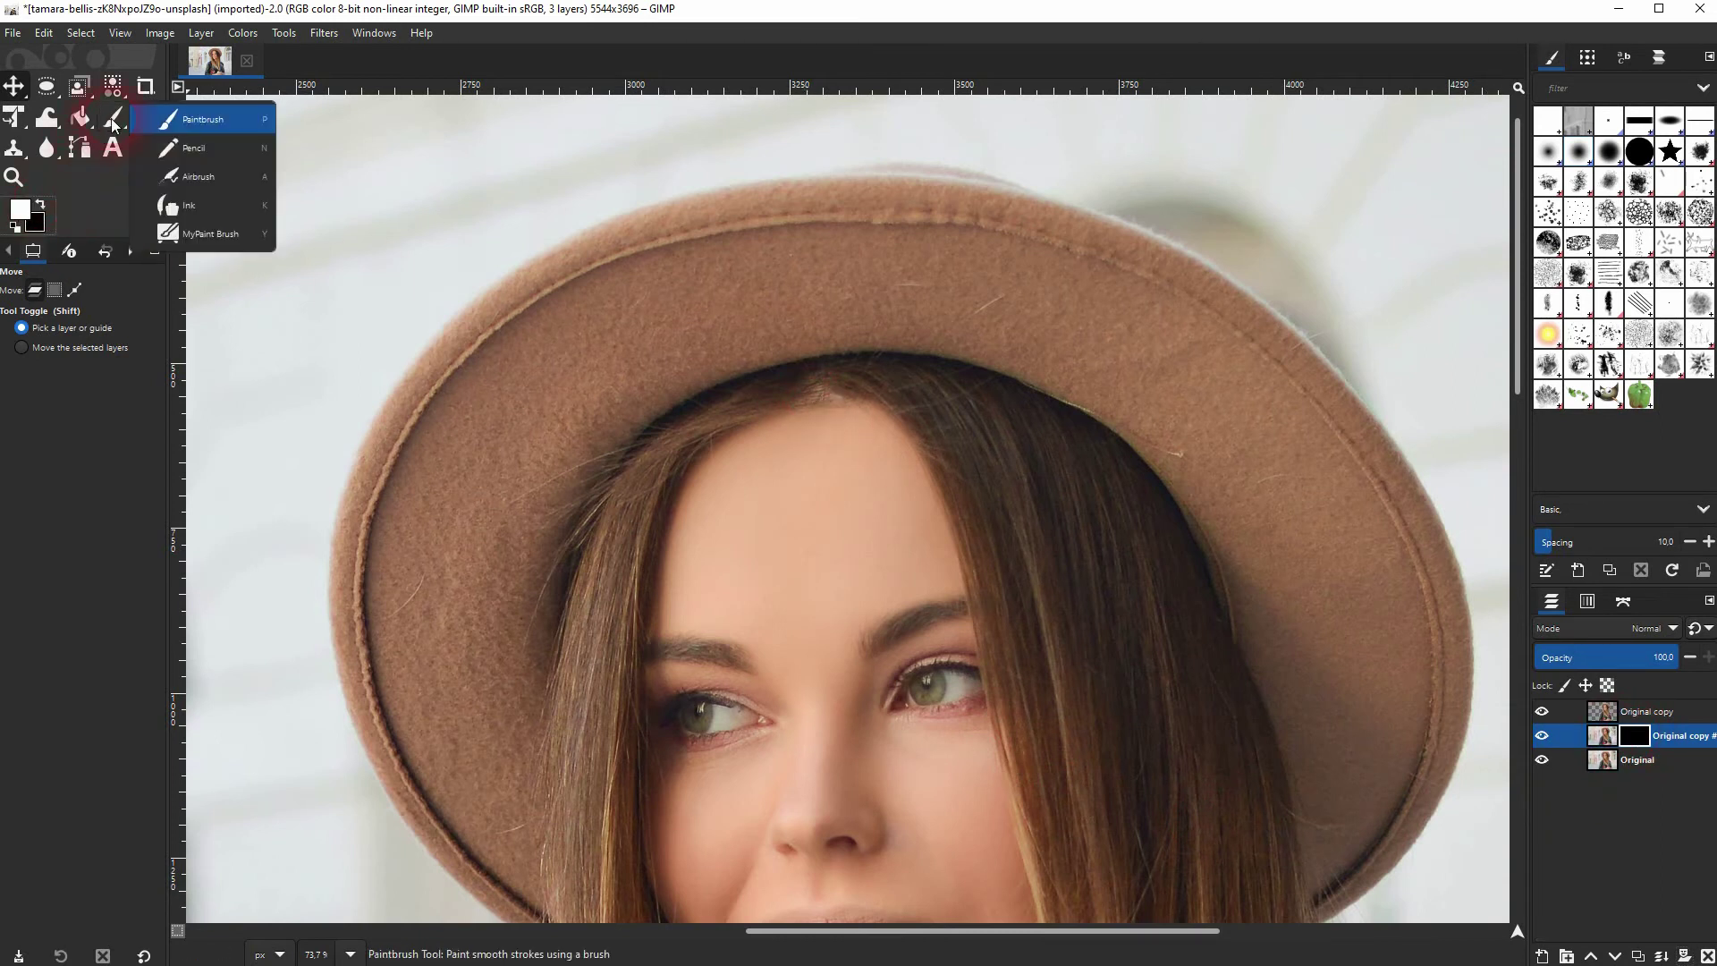
{"action": "left_click", "coordinate": [210, 120]}
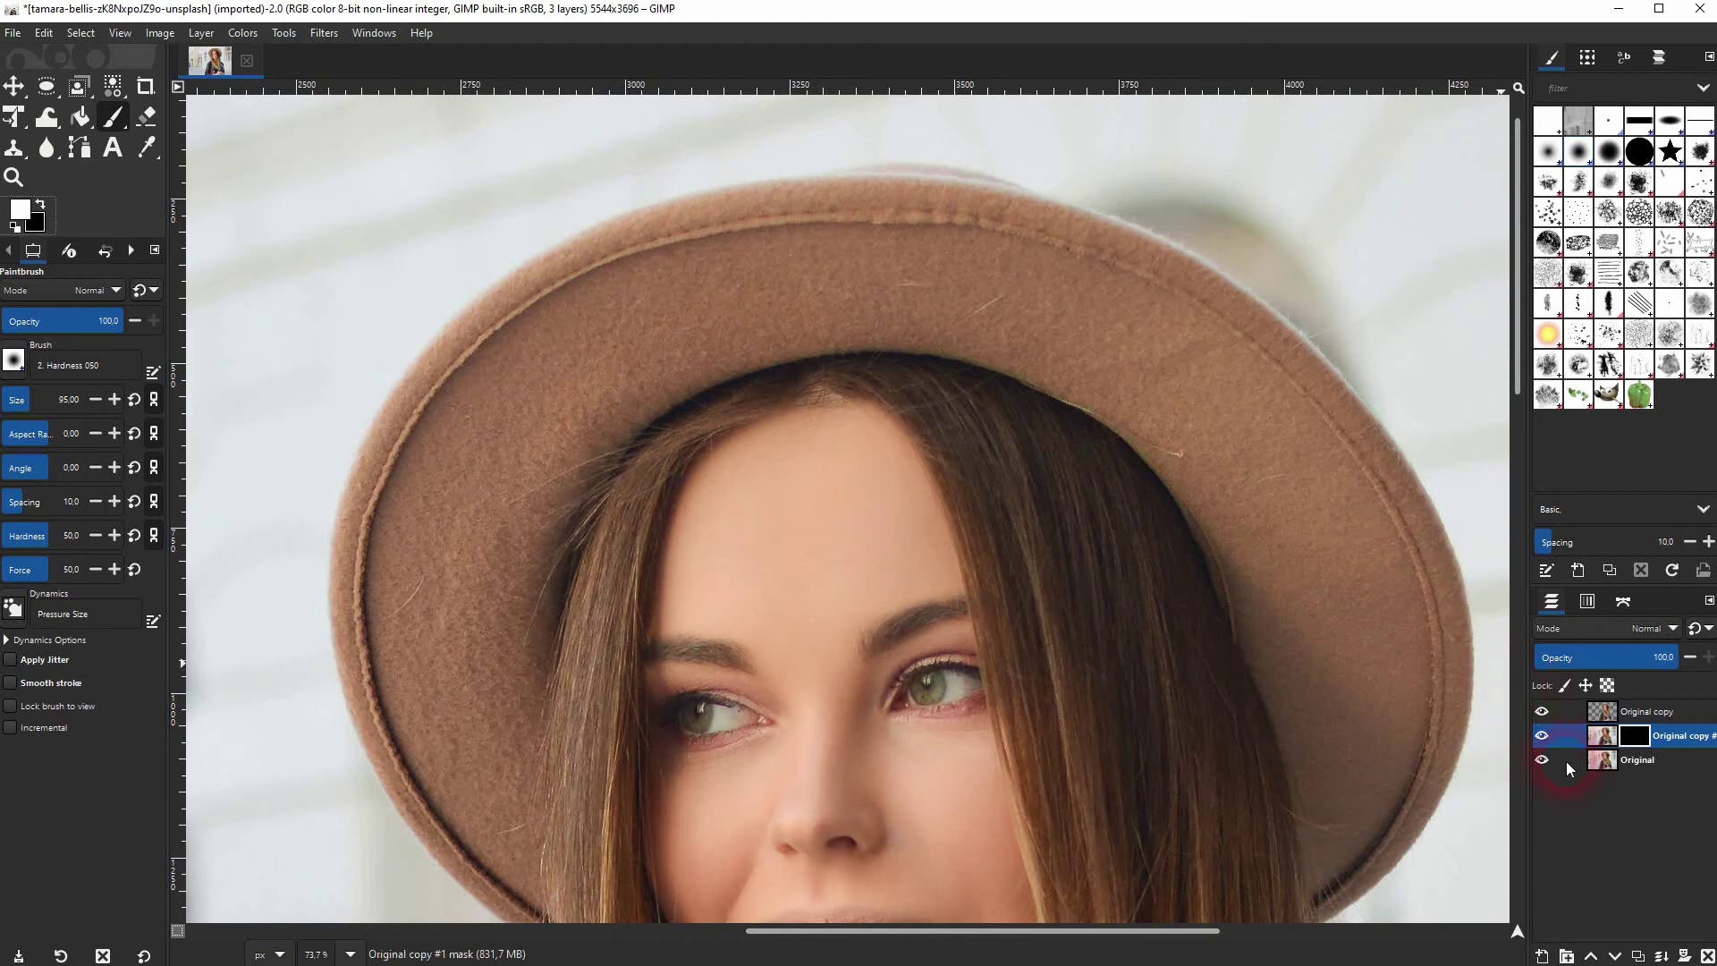
{"action": "left_click", "coordinate": [1542, 760]}
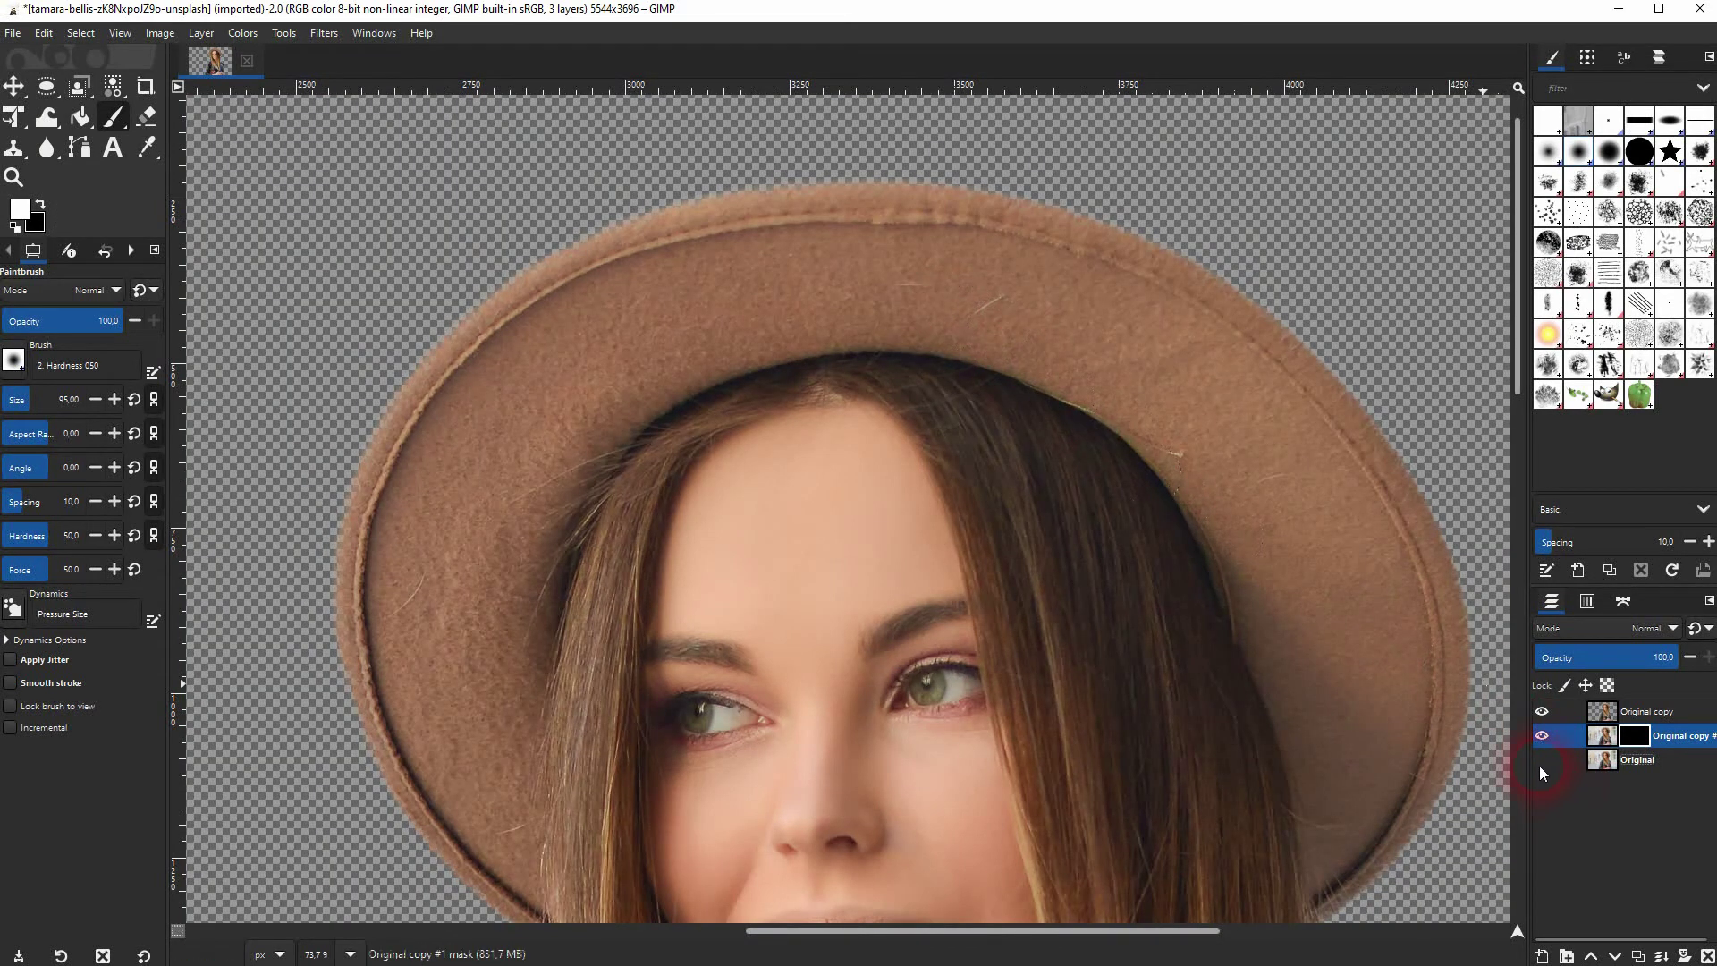
{"action": "left_click", "coordinate": [1540, 762]}
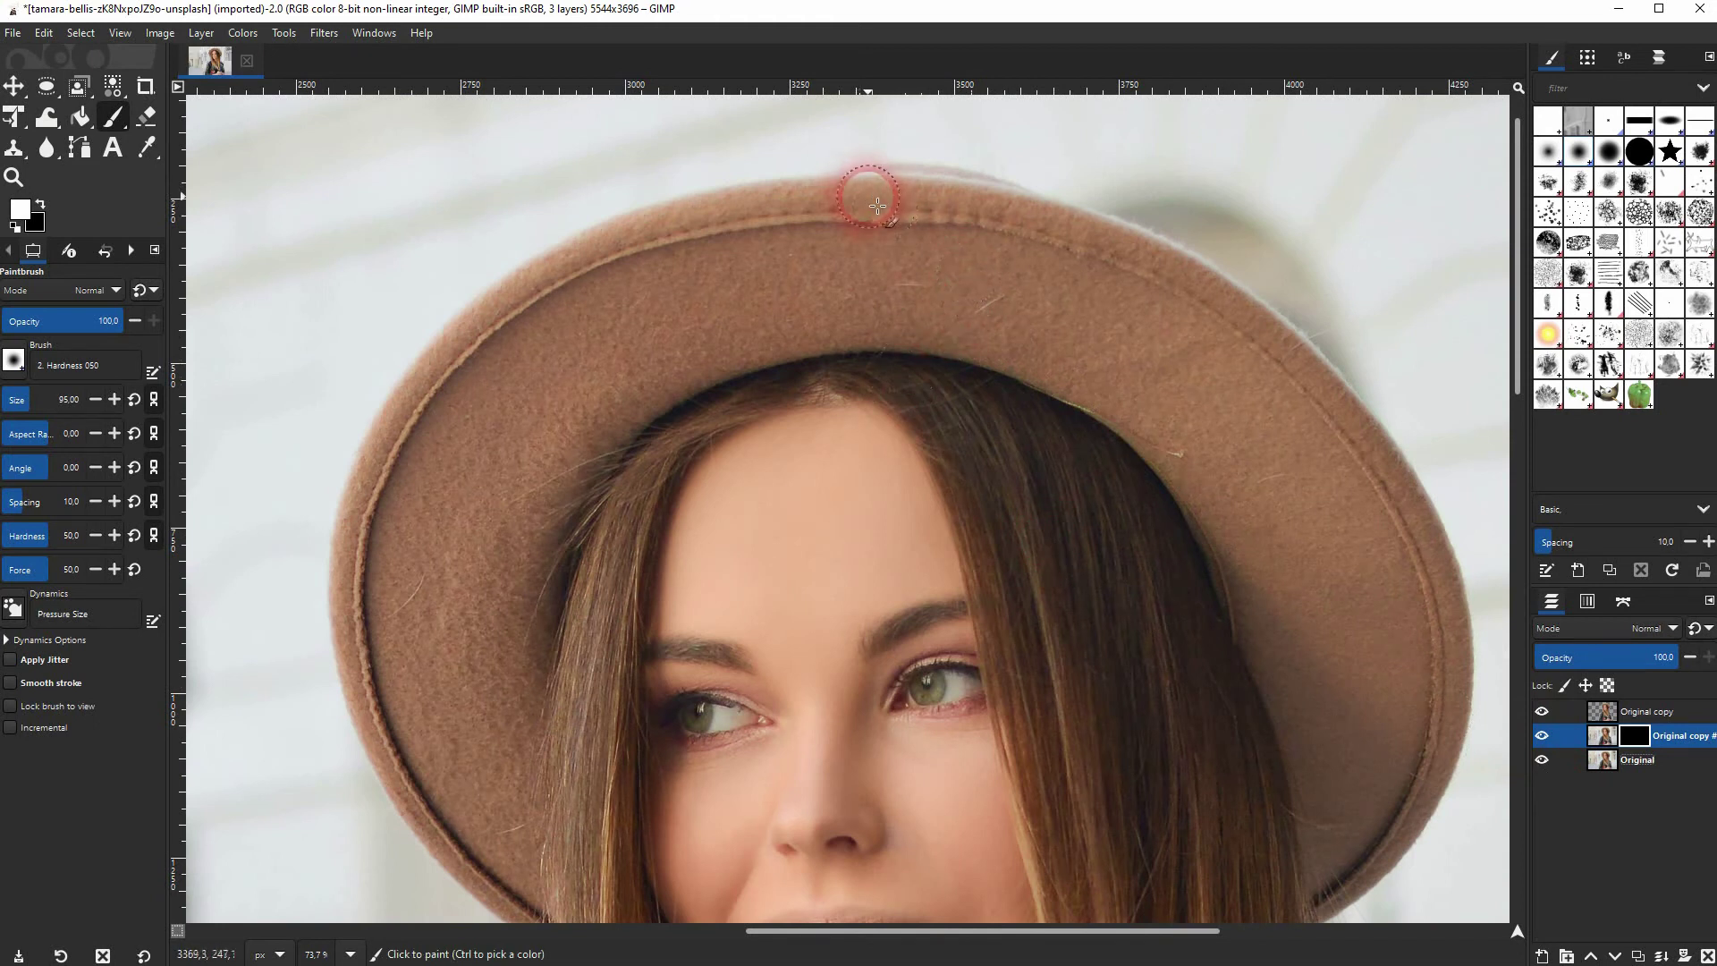
Paint white on the mask along the hat's top edge and crown to restore it.
{"action": "mouse_move", "coordinate": [881, 206]}
{"action": "left_mouse_down"}
{"action": "mouse_move", "coordinate": [989, 211]}
{"action": "mouse_move", "coordinate": [1026, 233]}
{"action": "left_mouse_up"}
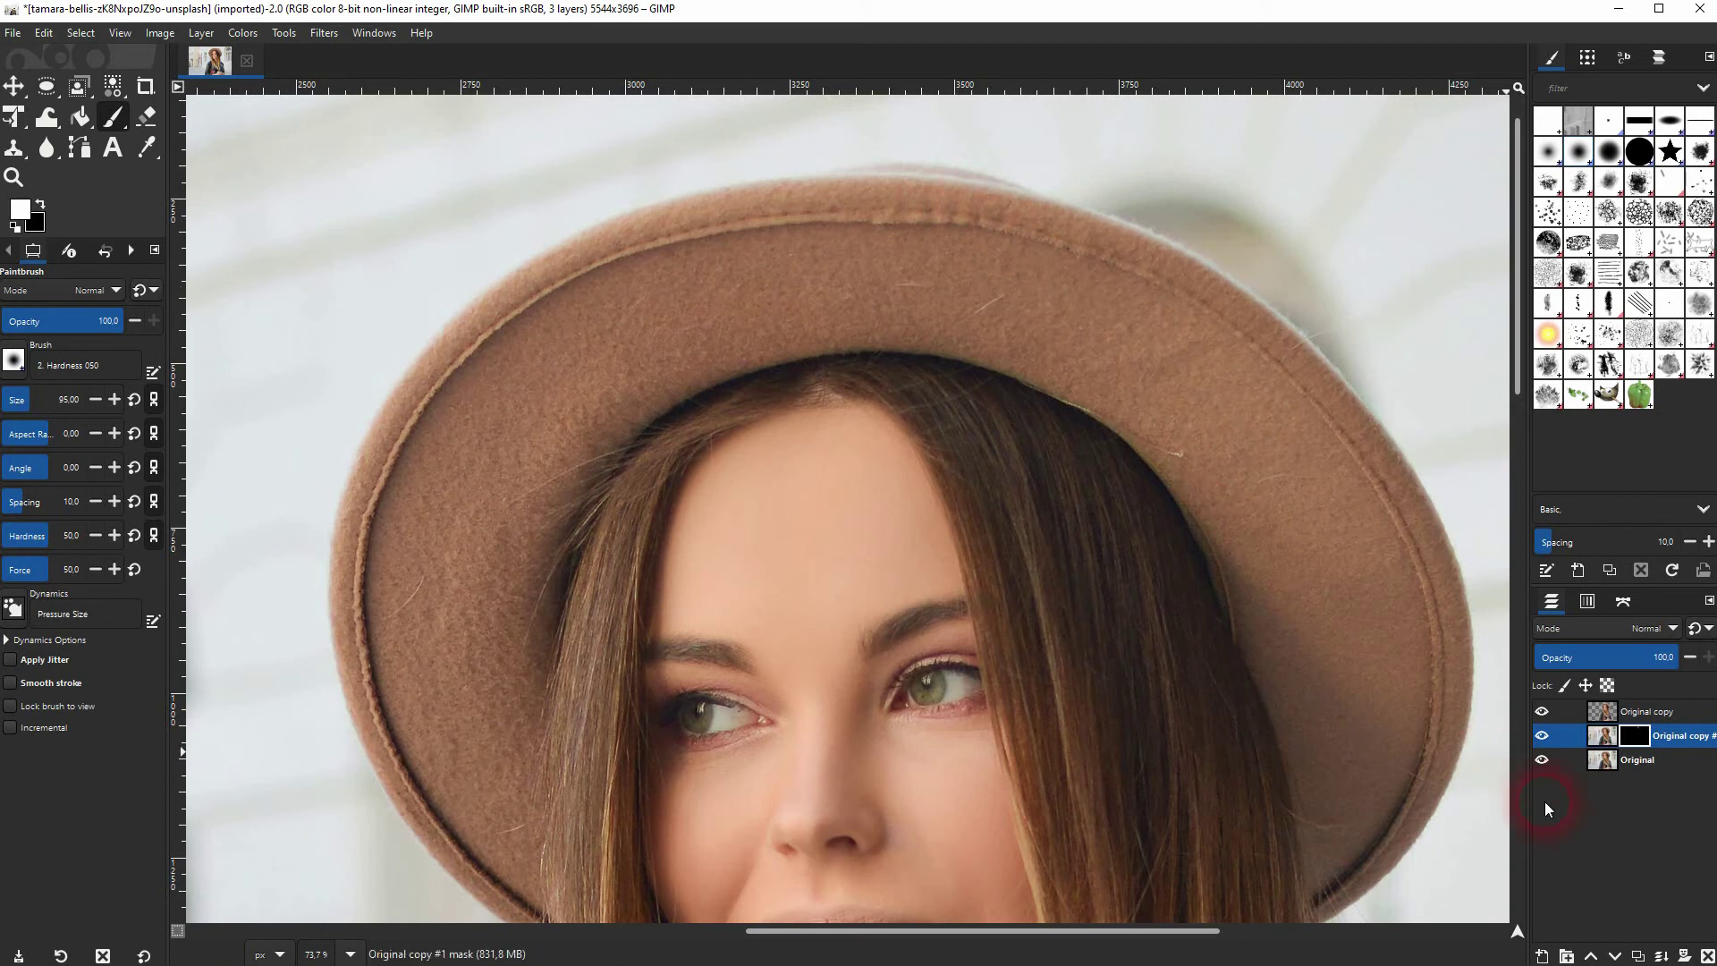
{"action": "left_click", "coordinate": [1541, 760]}
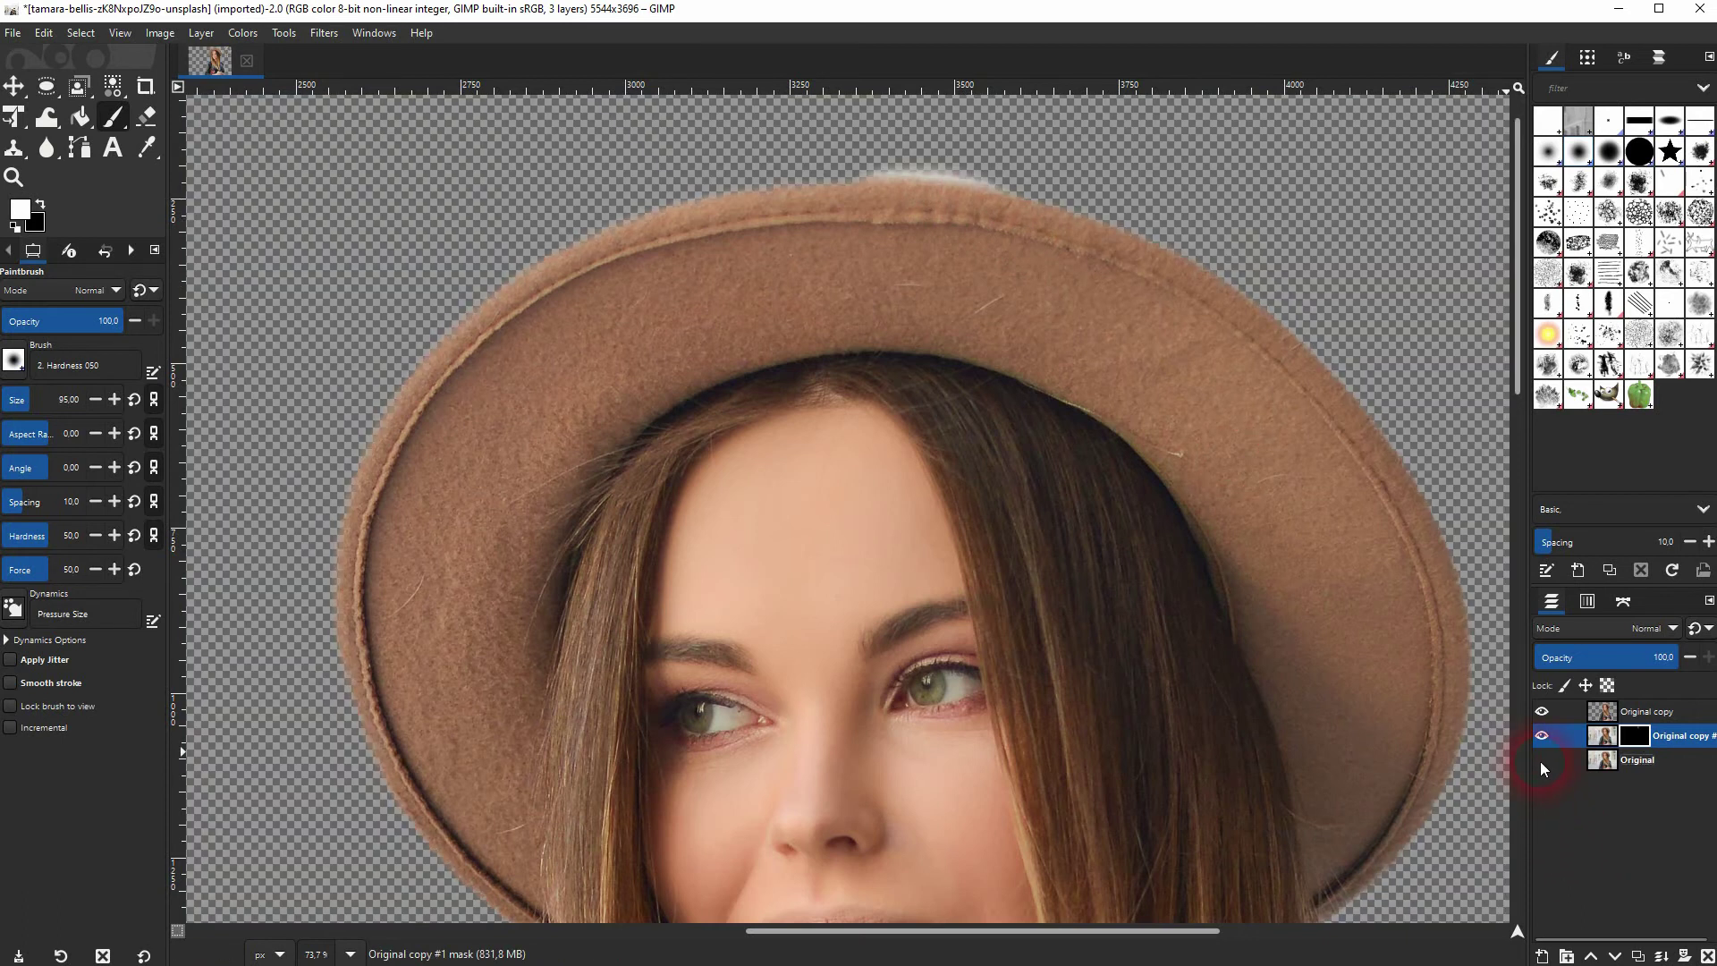
{"action": "left_click", "coordinate": [1542, 761]}
{"action": "left_click", "coordinate": [1053, 306]}
{"action": "mouse_move", "coordinate": [1053, 306]}
{"action": "left_mouse_down"}
{"action": "mouse_move", "coordinate": [889, 187]}
{"action": "mouse_move", "coordinate": [867, 208]}
{"action": "mouse_move", "coordinate": [817, 203]}
{"action": "mouse_move", "coordinate": [949, 188]}
{"action": "mouse_move", "coordinate": [1044, 238]}
{"action": "left_mouse_up"}
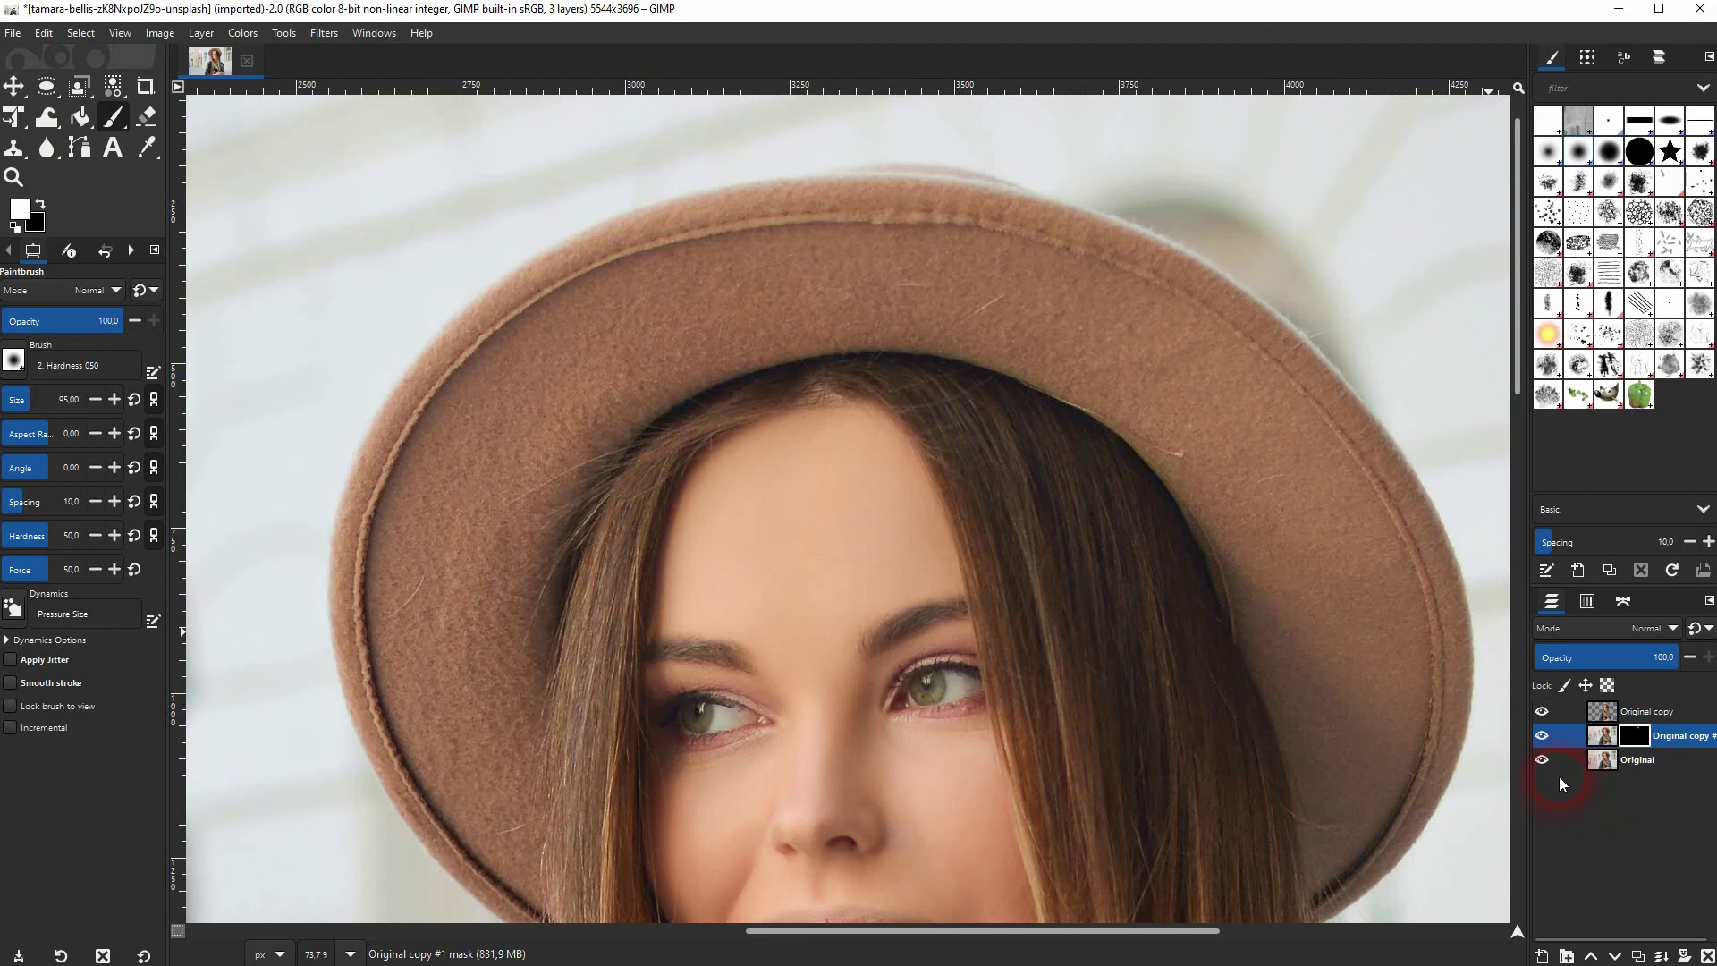
{"action": "left_click", "coordinate": [1542, 760]}
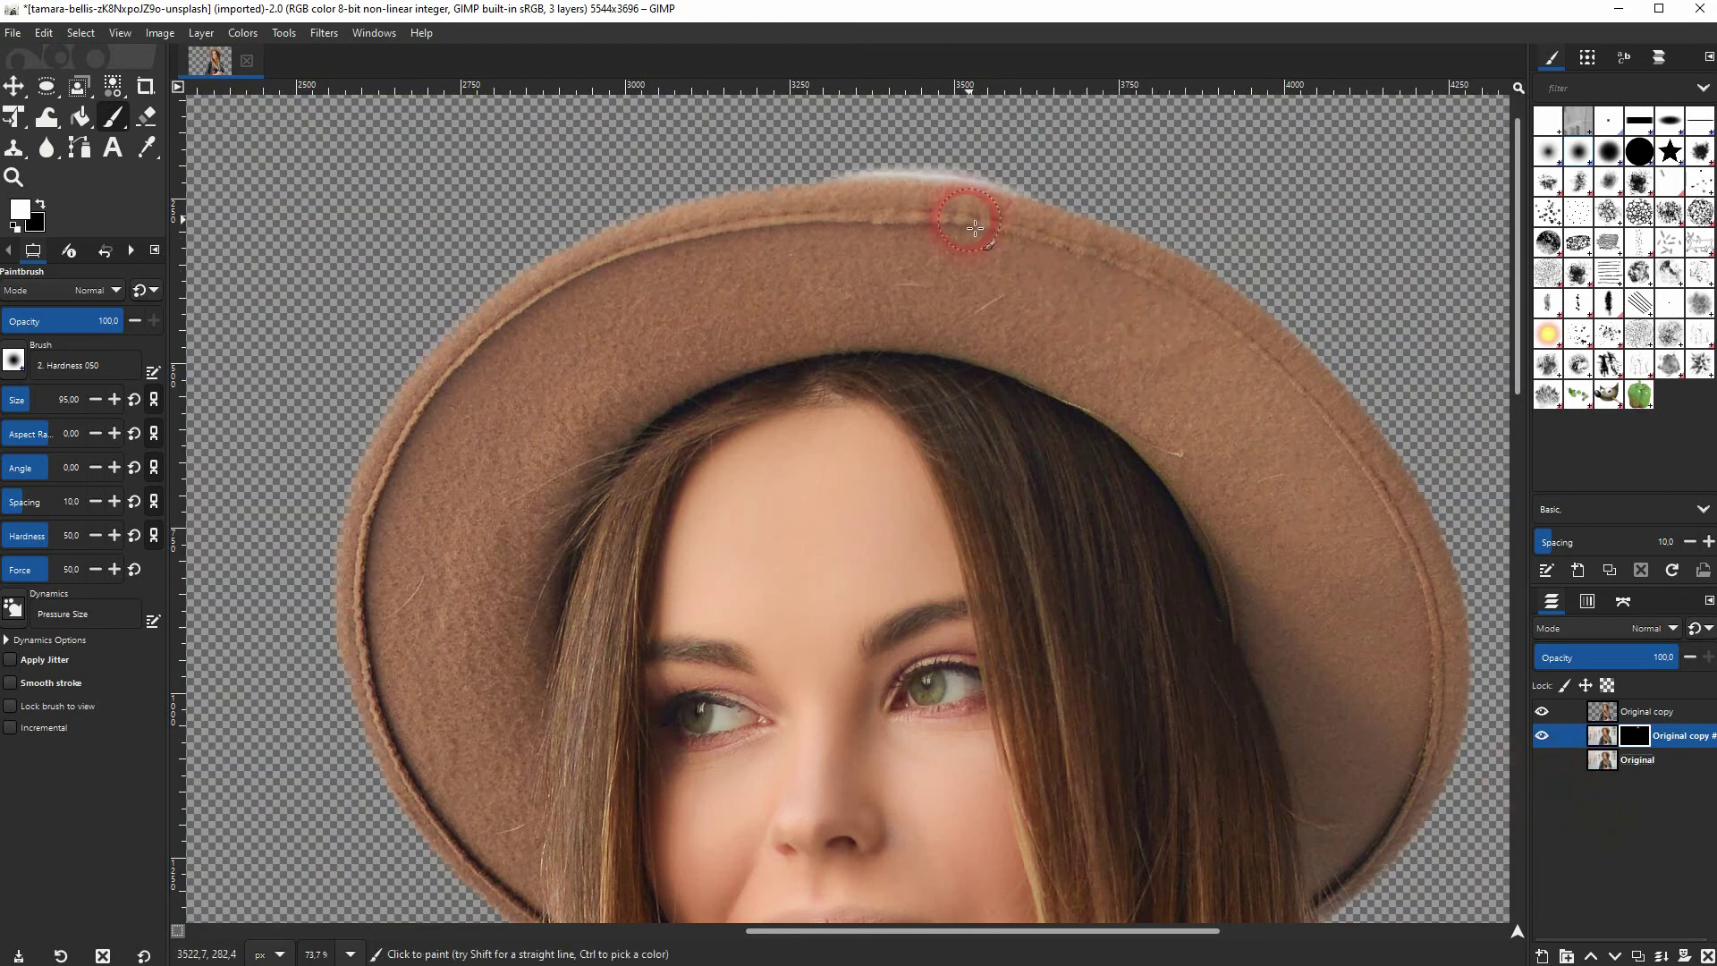
{"action": "scroll", "coordinate": [939, 163], "scroll_direction": "up", "scroll_amount": 5}
{"action": "scroll", "coordinate": [948, 166], "scroll_direction": "up", "scroll_amount": 2}
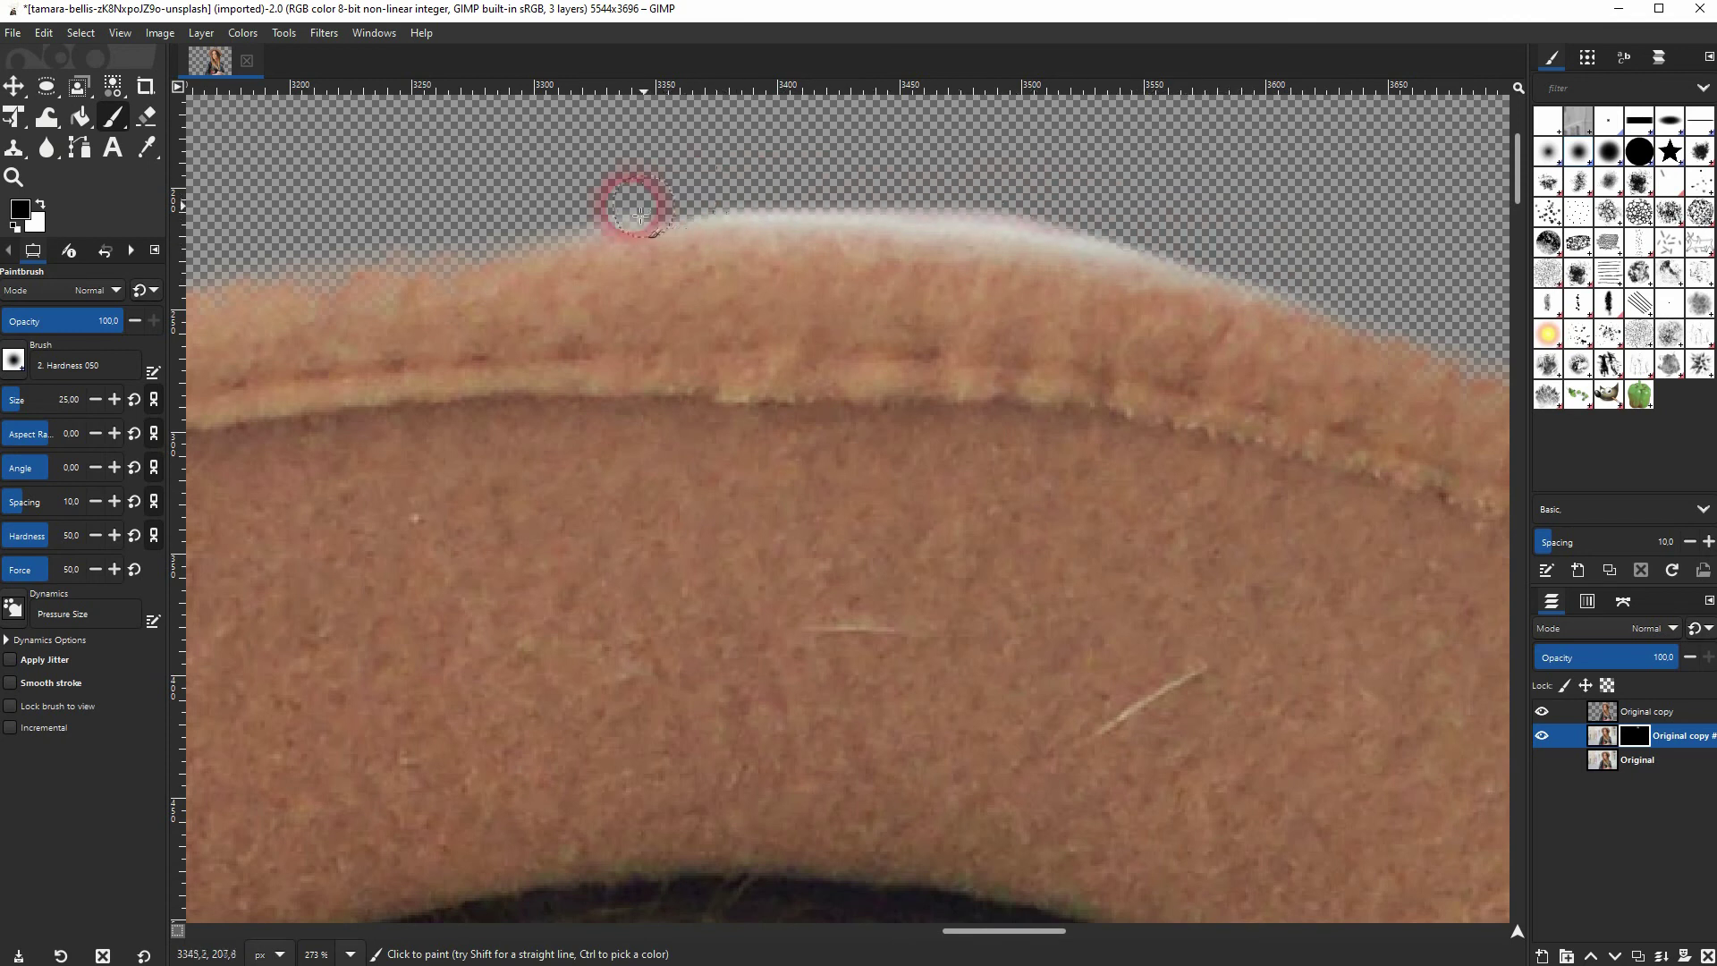
{"action": "scroll", "coordinate": [976, 447], "scroll_direction": "down", "scroll_amount": 6}
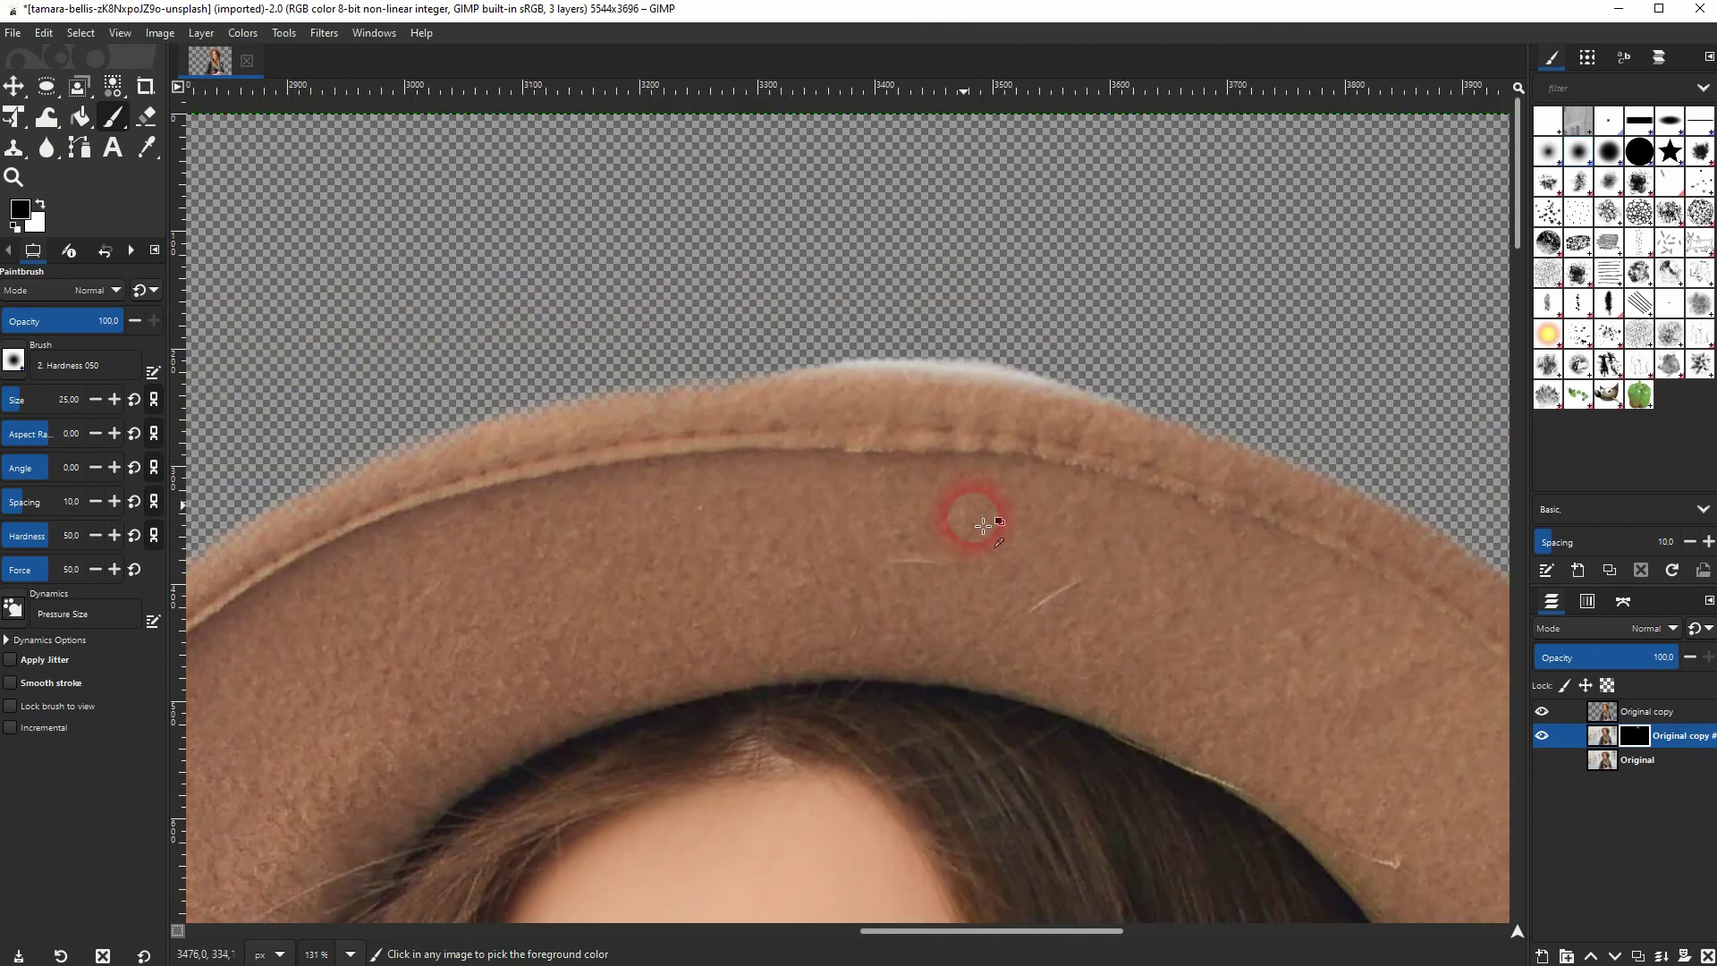
Switch to the Move tool, zoom out, and compare the result with Original shown, then hidden.
{"action": "left_click", "coordinate": [14, 86]}
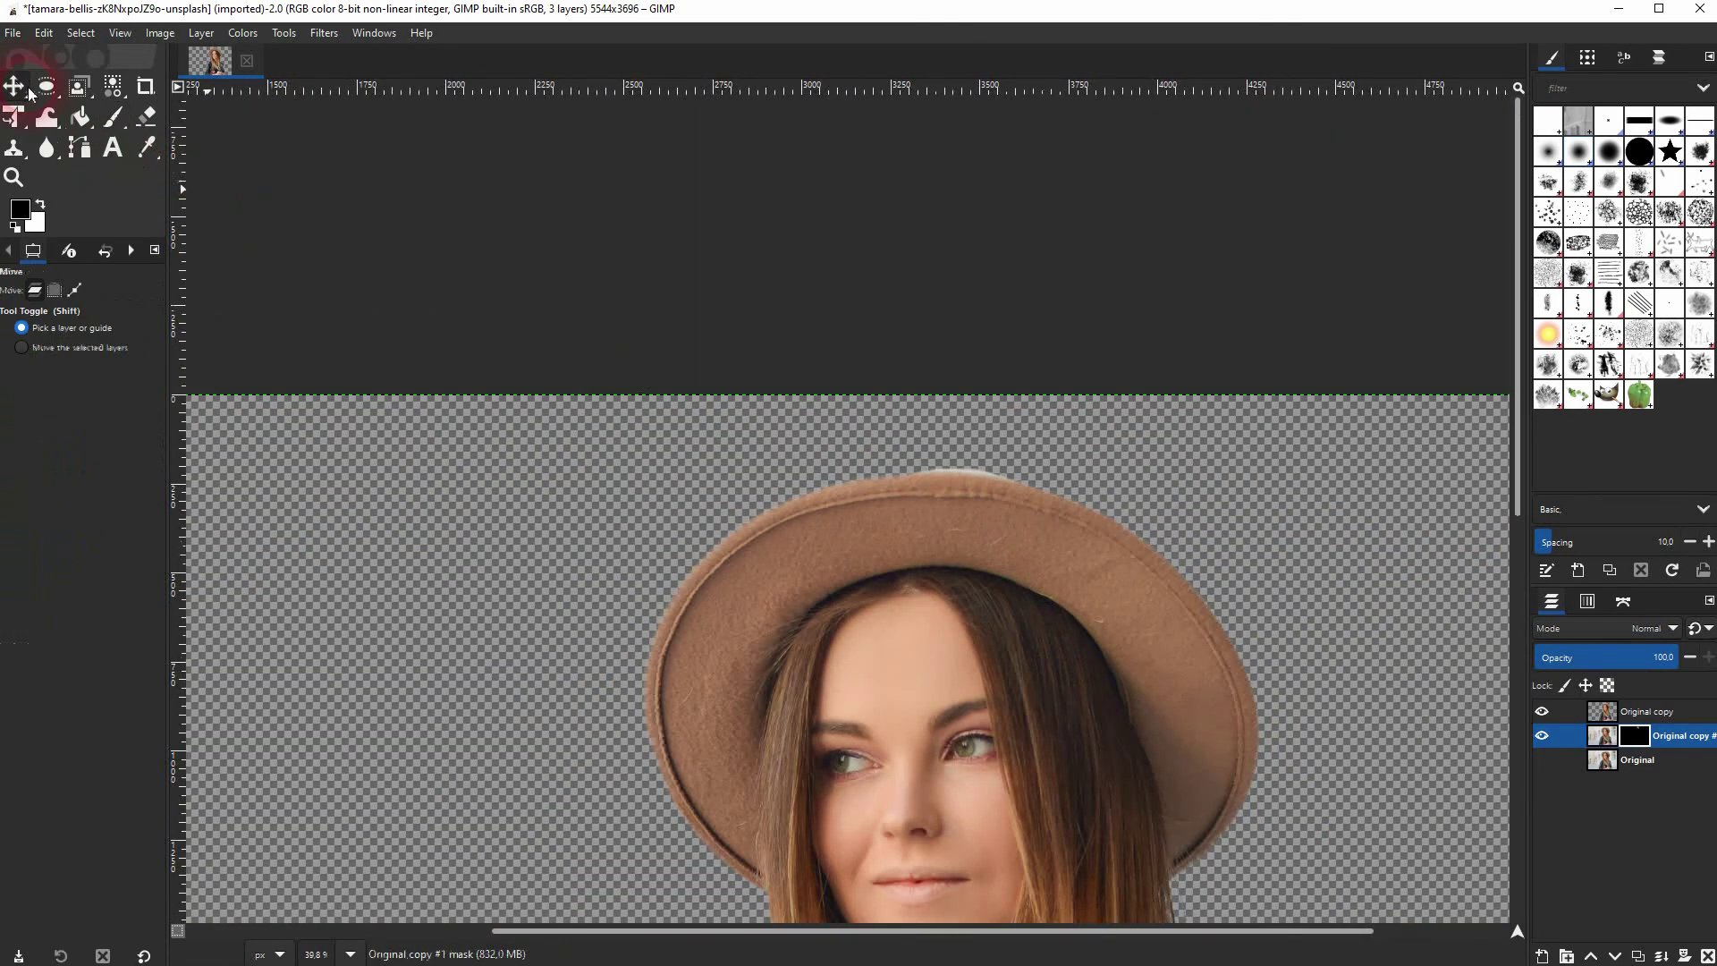
{"action": "scroll", "coordinate": [811, 572], "scroll_direction": "down", "scroll_amount": 2}
{"action": "scroll", "coordinate": [999, 345], "scroll_direction": "down", "scroll_amount": 5}
{"action": "scroll", "coordinate": [999, 345], "scroll_direction": "down", "scroll_amount": 1}
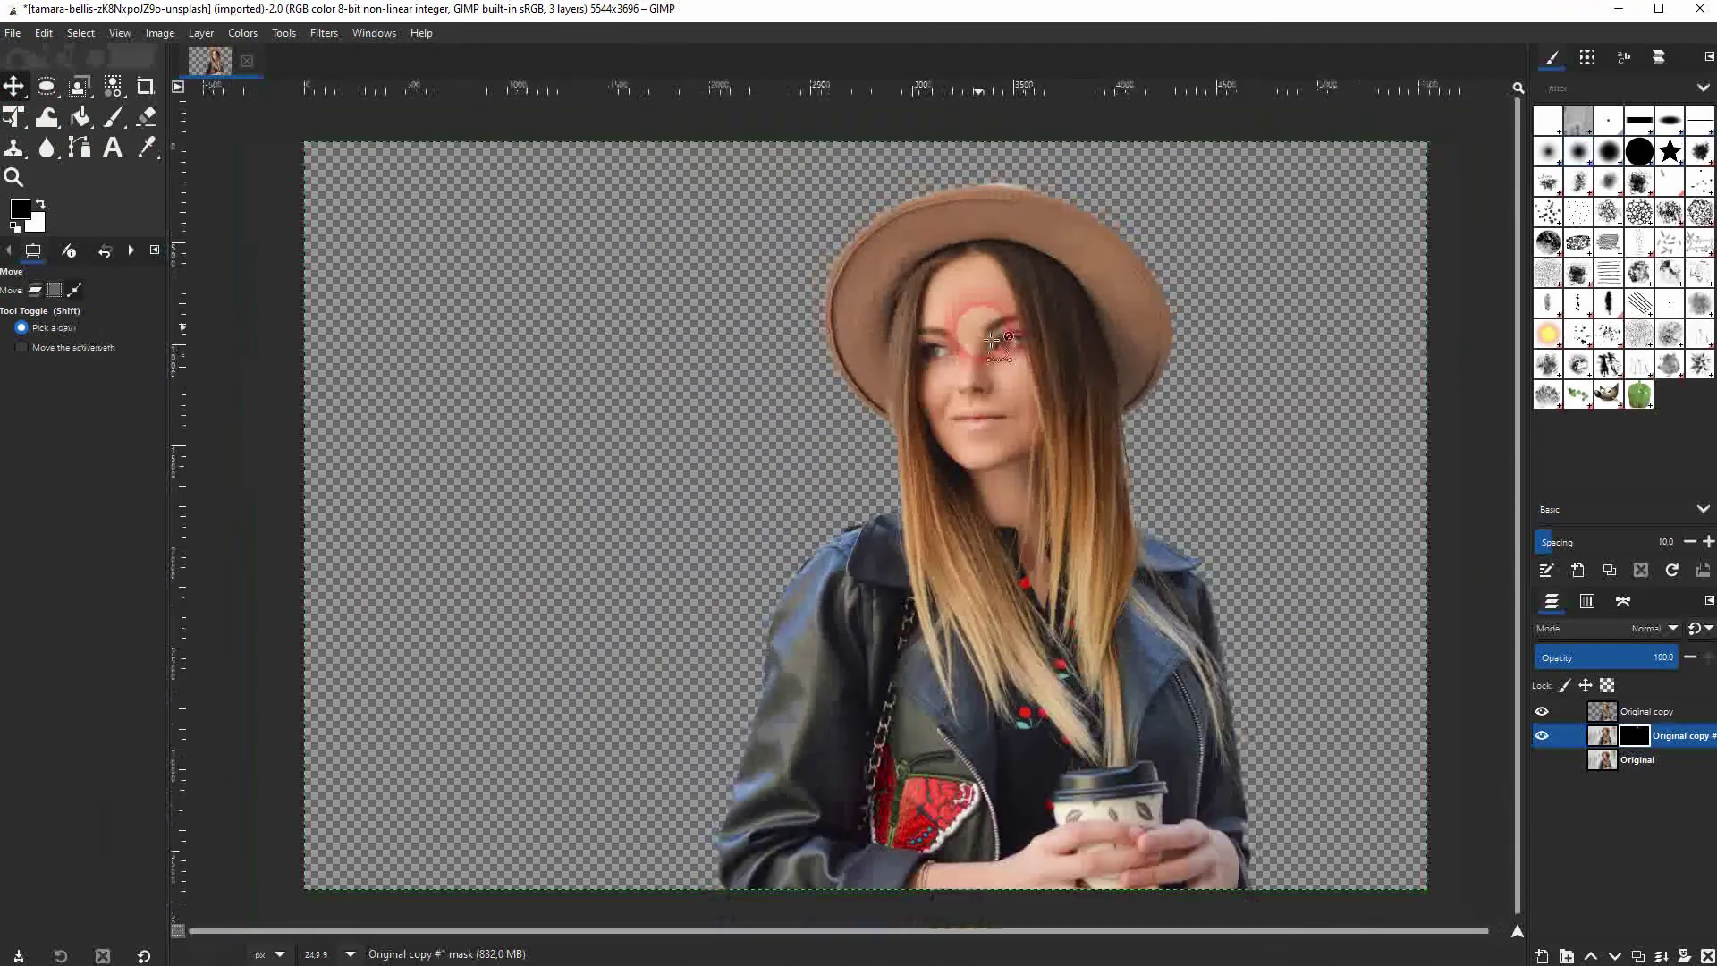
{"action": "left_click", "coordinate": [1542, 760]}
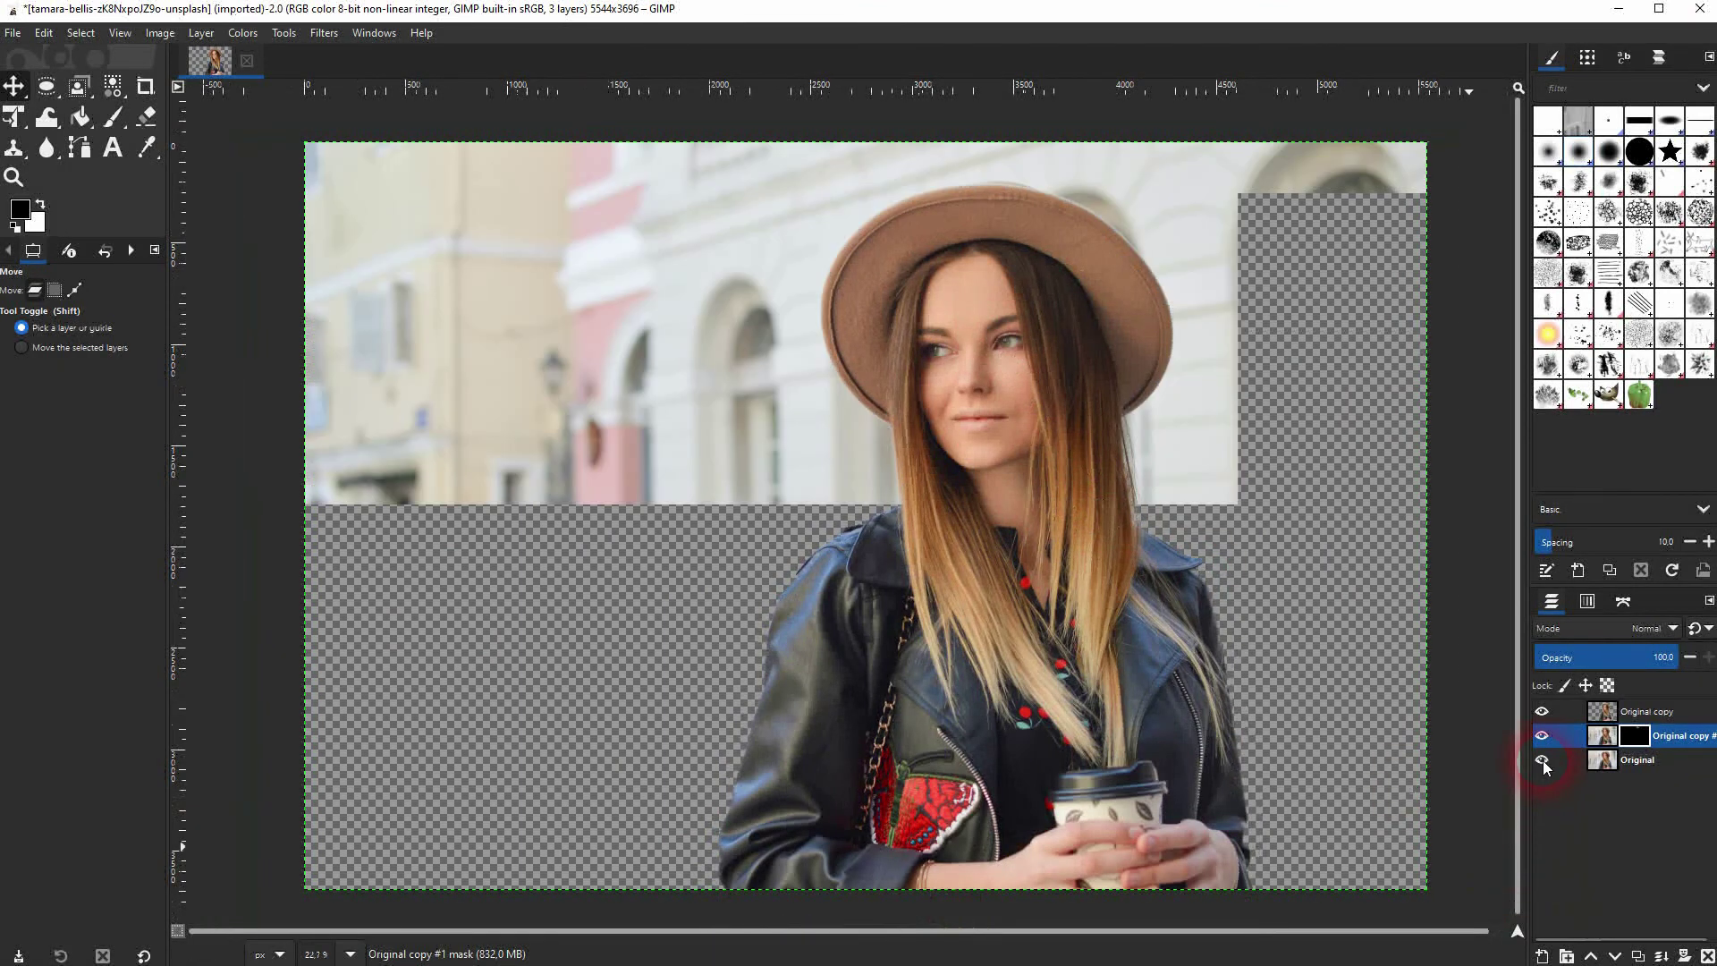
{"action": "left_click", "coordinate": [1542, 760]}
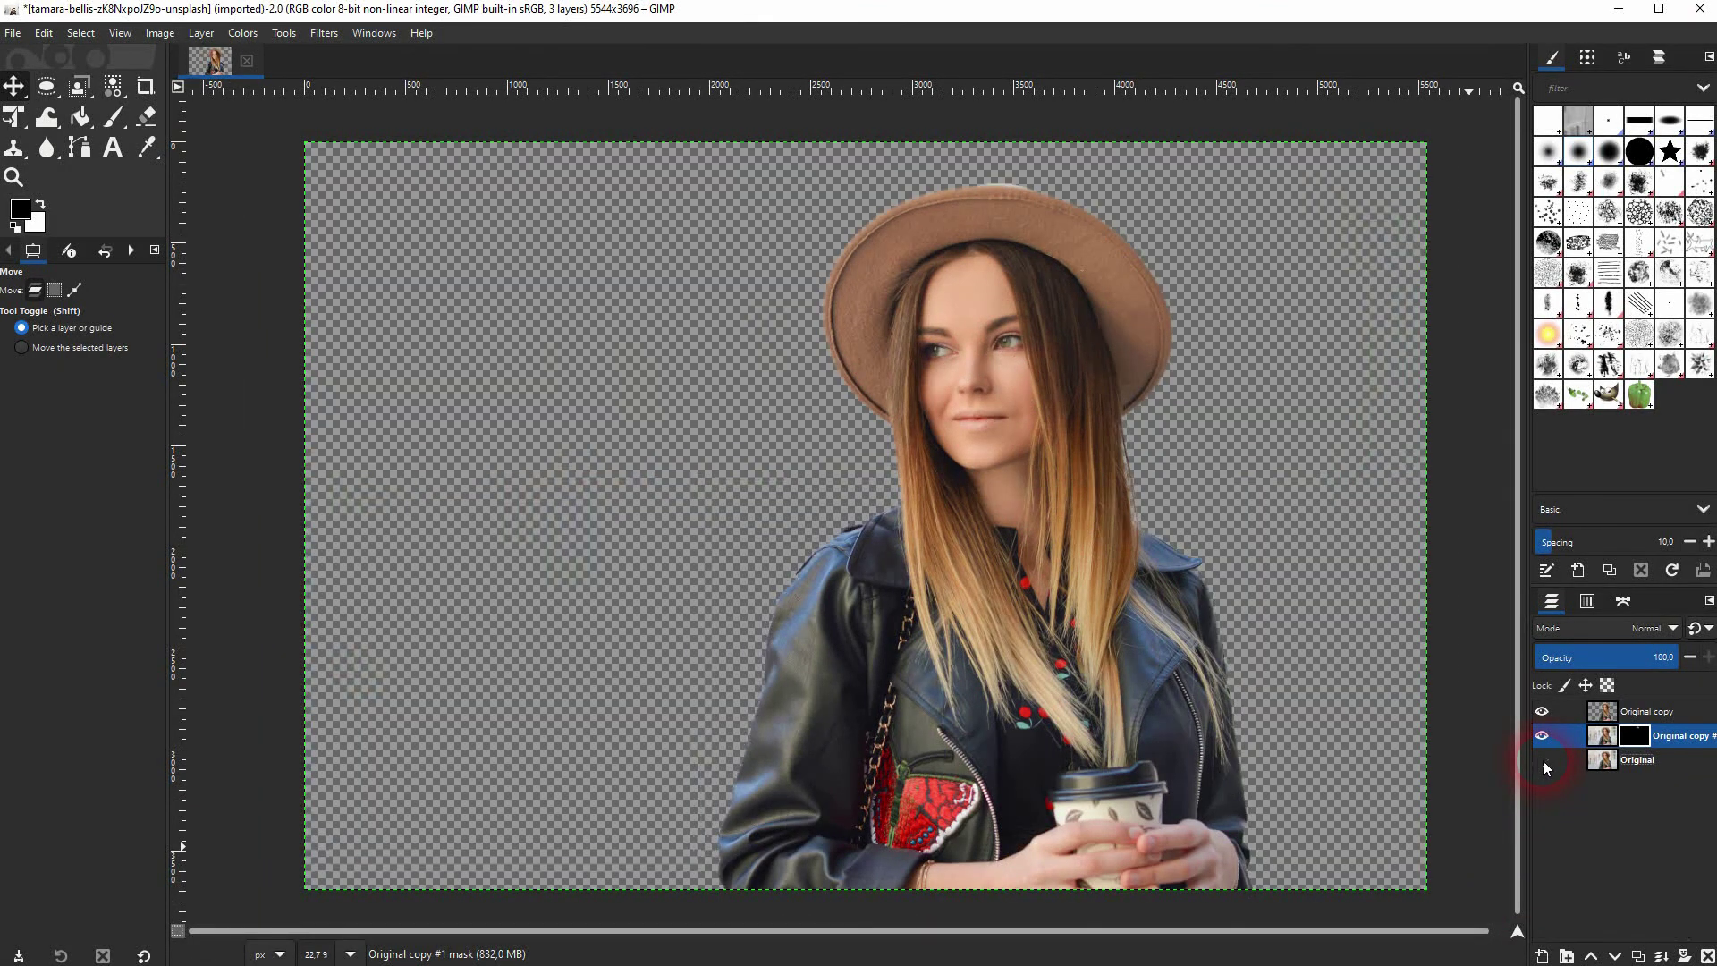